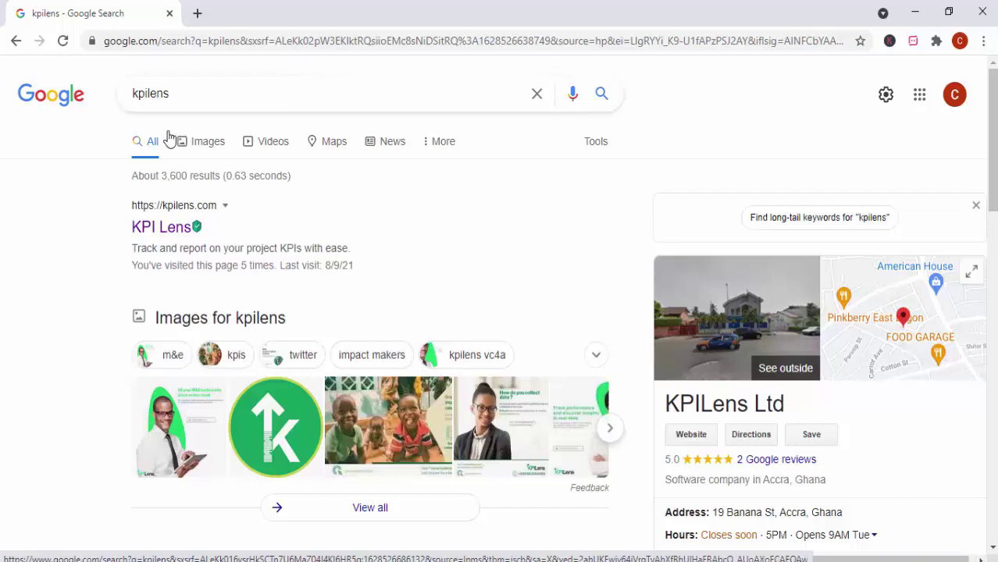
Step: Open the kpilens.com homepage from the search results and scroll into its sections
{"action": "left_click", "coordinate": [159, 229]}
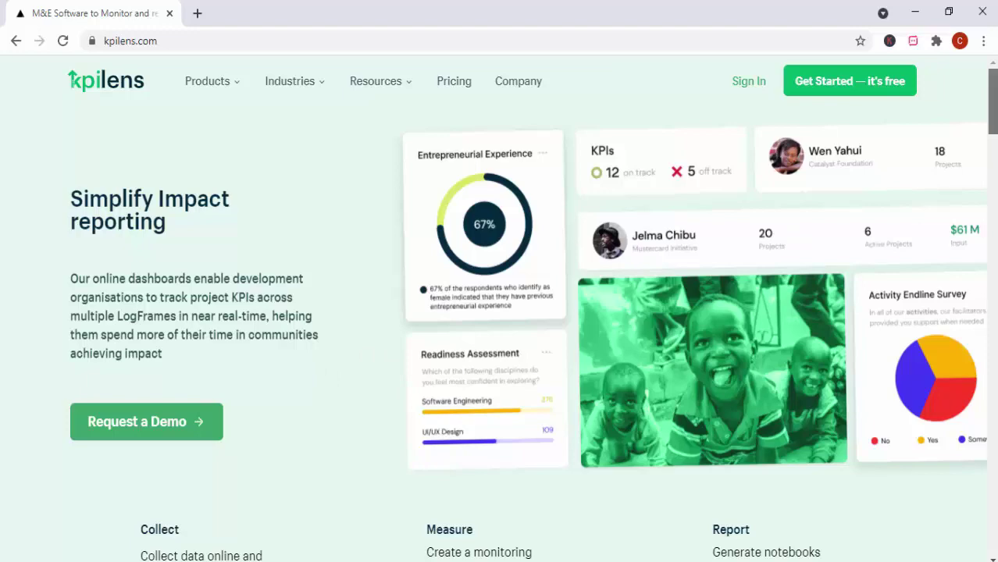
{"action": "scroll", "coordinate": [991, 117], "scroll_direction": "down", "scroll_amount": 3}
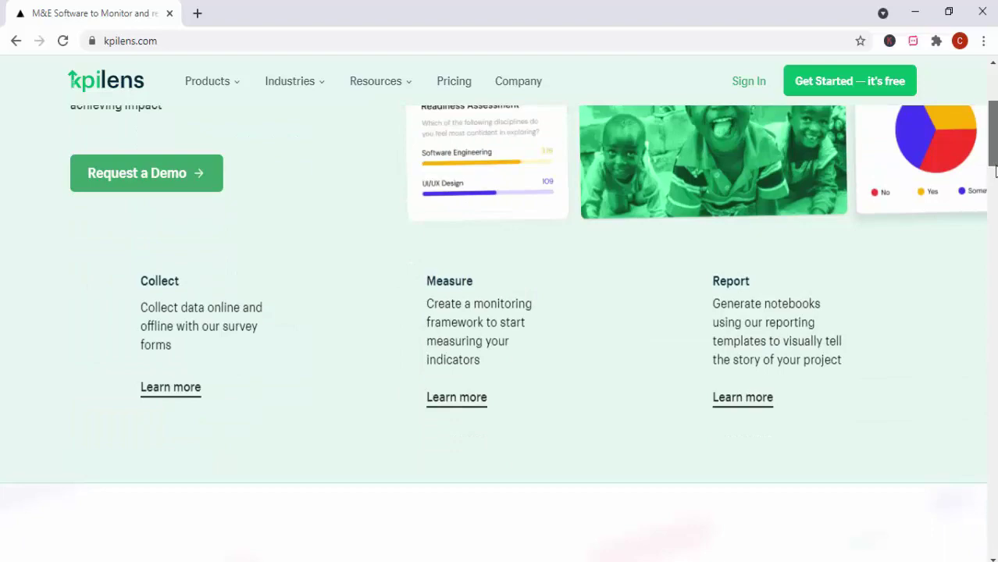
{"action": "left_click", "coordinate": [995, 206]}
{"action": "mouse_move", "coordinate": [994, 210]}
{"action": "left_mouse_down"}
{"action": "mouse_move", "coordinate": [994, 224]}
{"action": "mouse_move", "coordinate": [993, 193]}
{"action": "mouse_move", "coordinate": [993, 205]}
{"action": "left_mouse_up"}
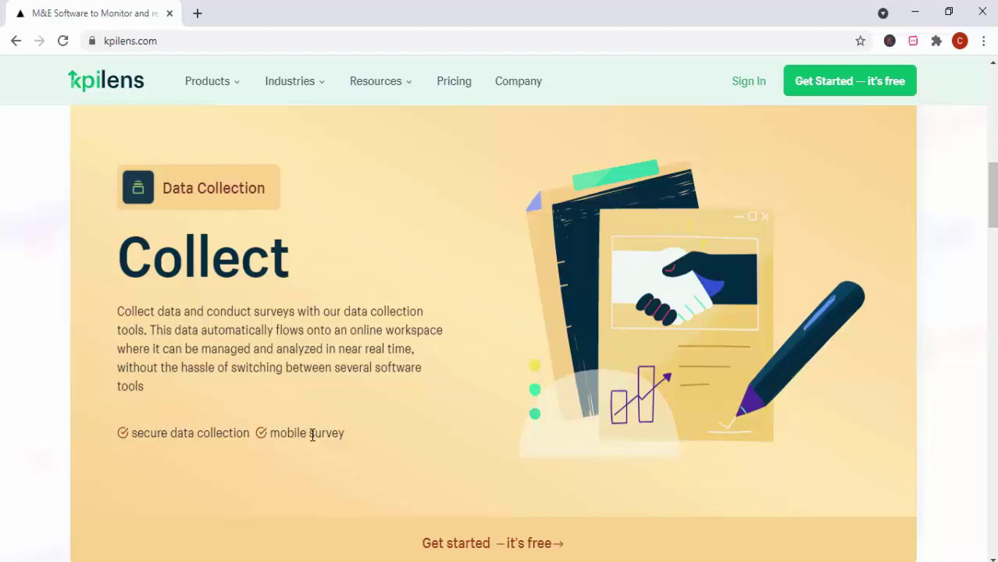
{"action": "left_click_drag", "start_coordinate": [994, 212], "coordinate": [994, 273]}
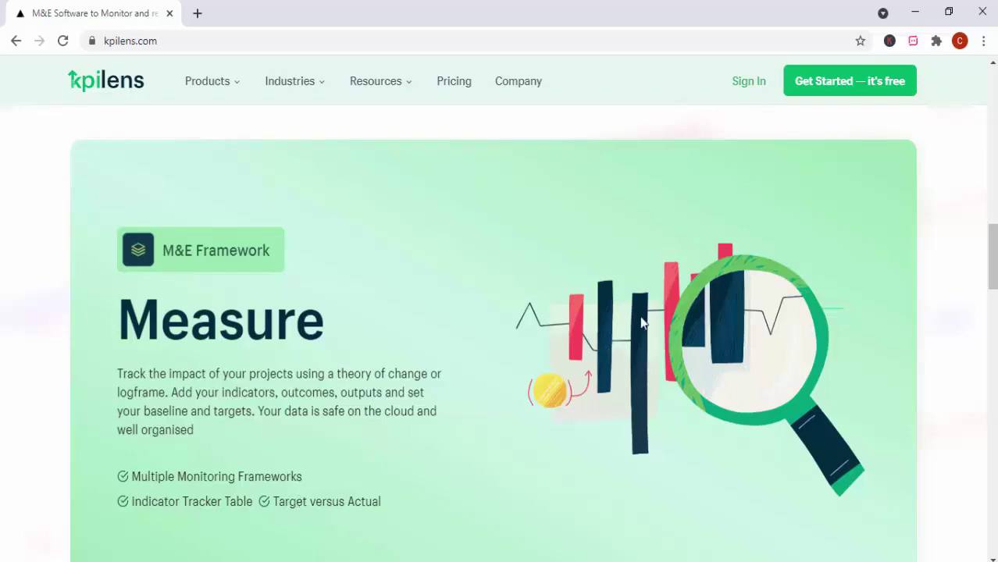
{"action": "left_click_drag", "start_coordinate": [992, 258], "coordinate": [991, 329]}
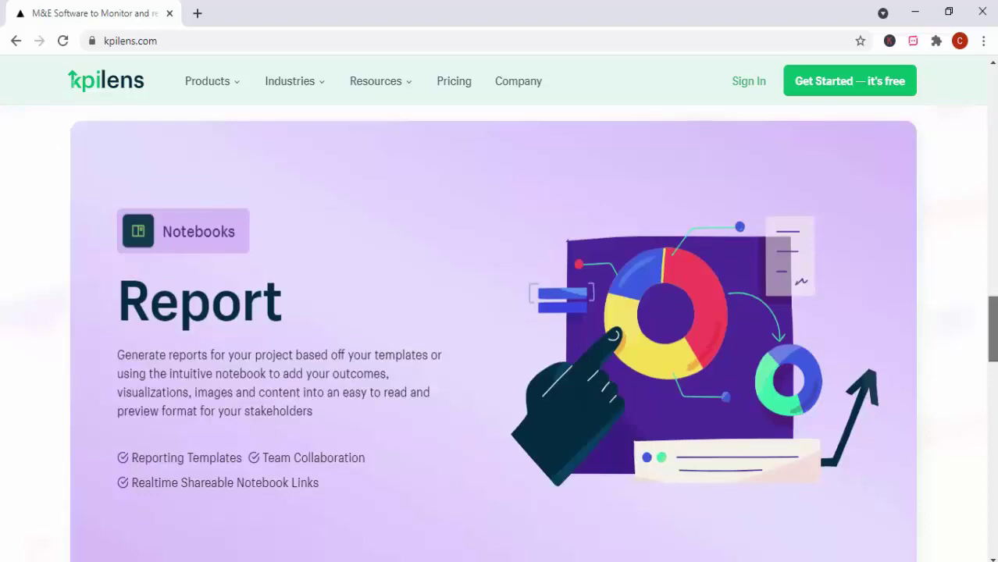
Step: Scroll through the Collect, Measure and Report features, then return to the top
{"action": "scroll", "coordinate": [968, 387], "scroll_direction": "down", "scroll_amount": 1}
{"action": "scroll", "coordinate": [896, 364], "scroll_direction": "down", "scroll_amount": 1}
{"action": "scroll", "coordinate": [496, 289], "scroll_direction": "down", "scroll_amount": 4}
{"action": "scroll", "coordinate": [495, 312], "scroll_direction": "down", "scroll_amount": 1}
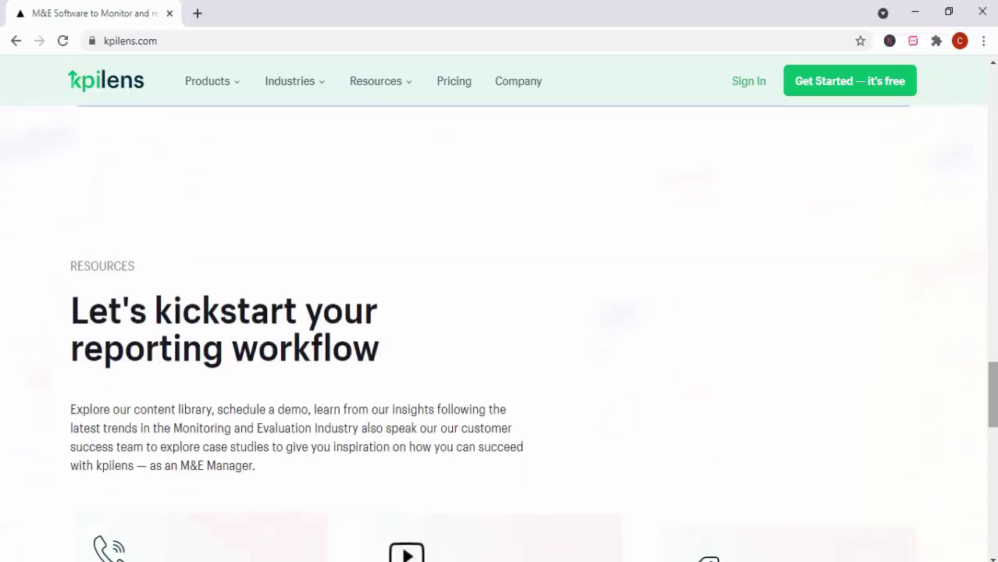
{"action": "scroll", "coordinate": [990, 461], "scroll_direction": "down", "scroll_amount": 6}
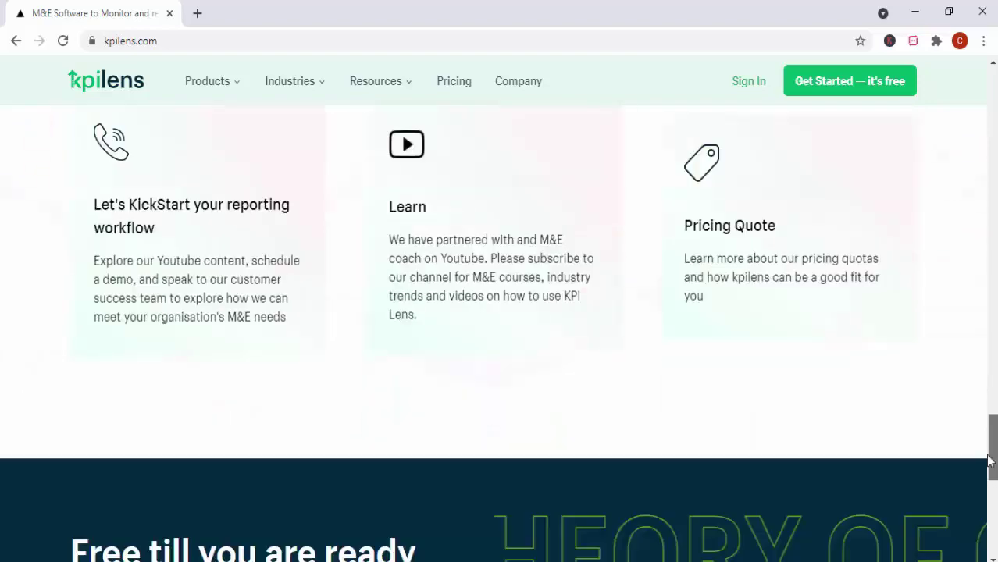
{"action": "scroll", "coordinate": [990, 460], "scroll_direction": "down", "scroll_amount": 1}
{"action": "scroll", "coordinate": [990, 460], "scroll_direction": "up", "scroll_amount": 10}
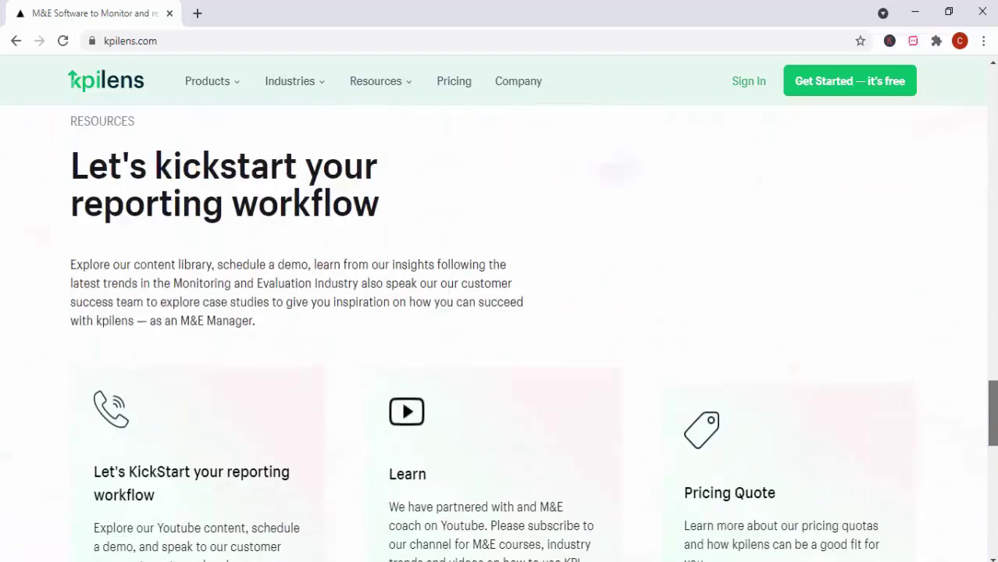
{"action": "left_click_drag", "start_coordinate": [991, 306], "coordinate": [995, 105]}
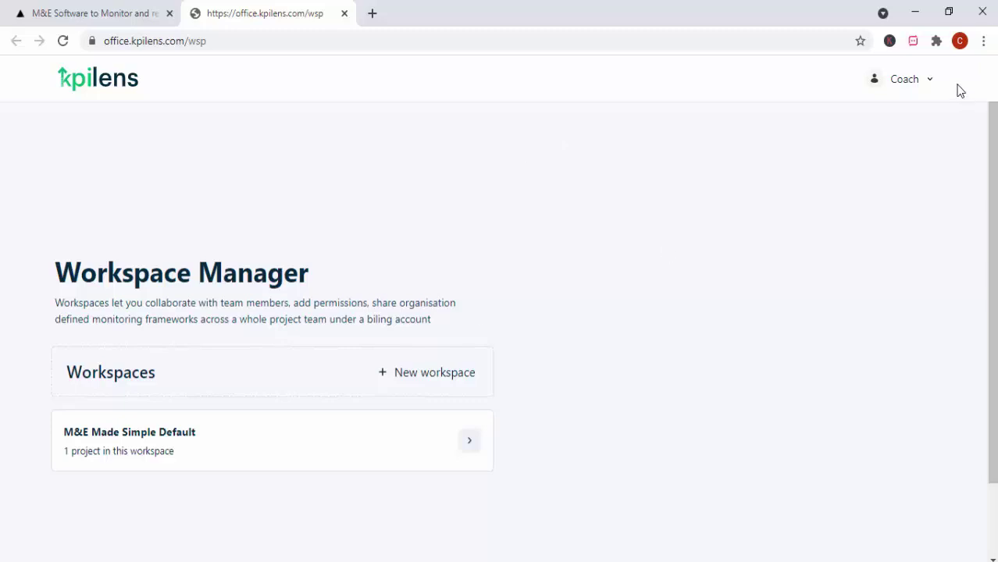
Step: Check the account menu and the M&E Made Simple Default workspace, then start a new workspace
{"action": "left_click", "coordinate": [930, 81]}
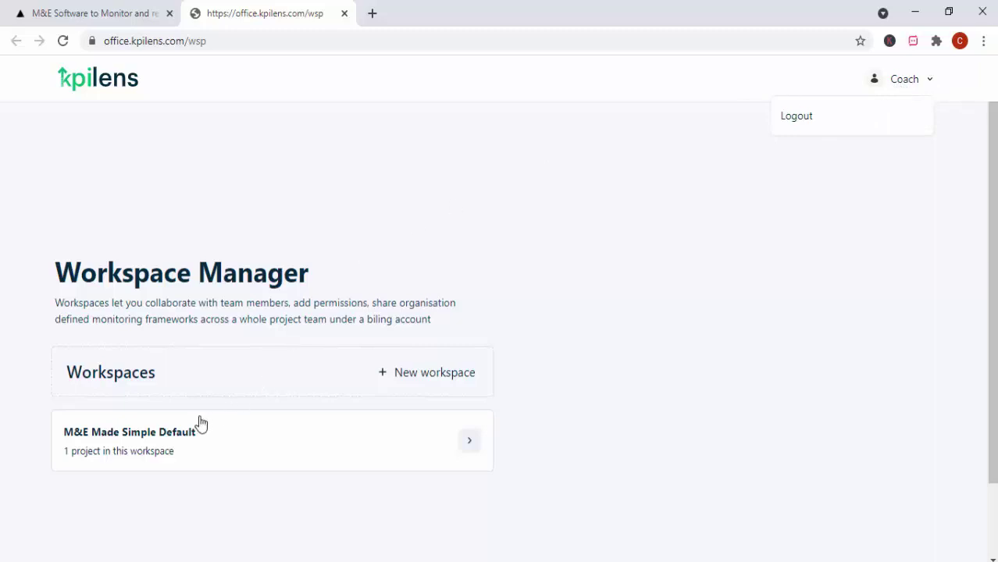
{"action": "left_click", "coordinate": [162, 441]}
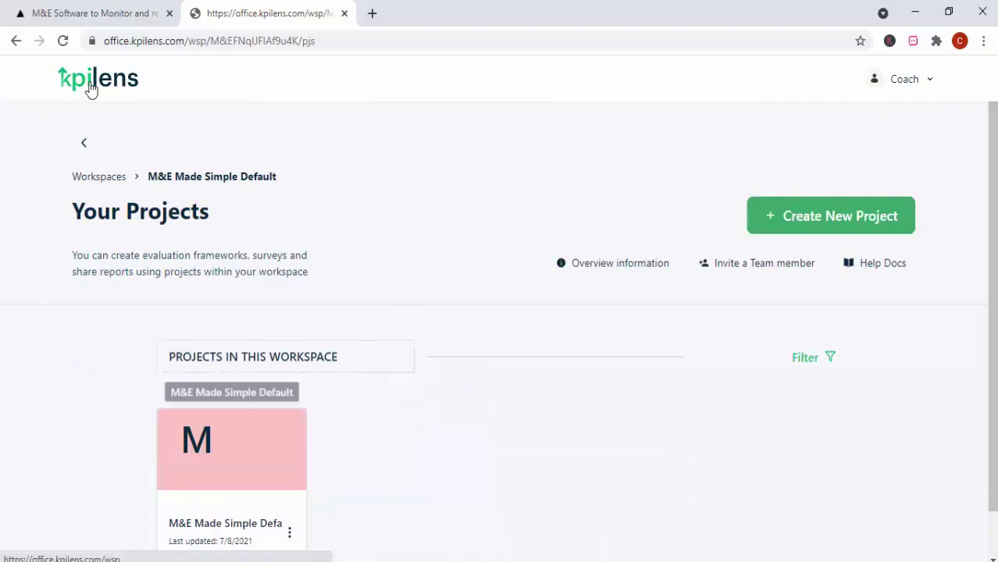
{"action": "left_click", "coordinate": [90, 88]}
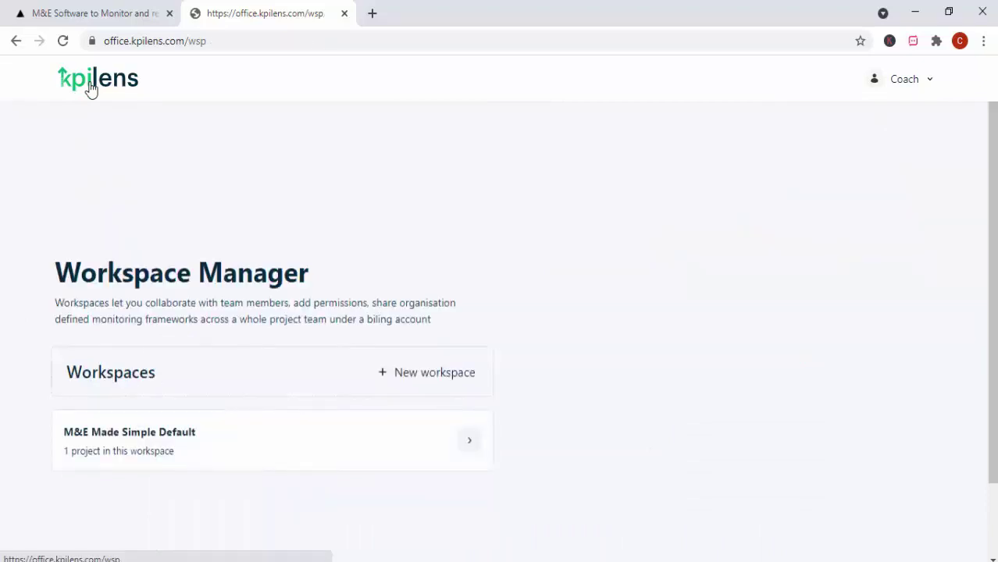
{"action": "left_click", "coordinate": [425, 373]}
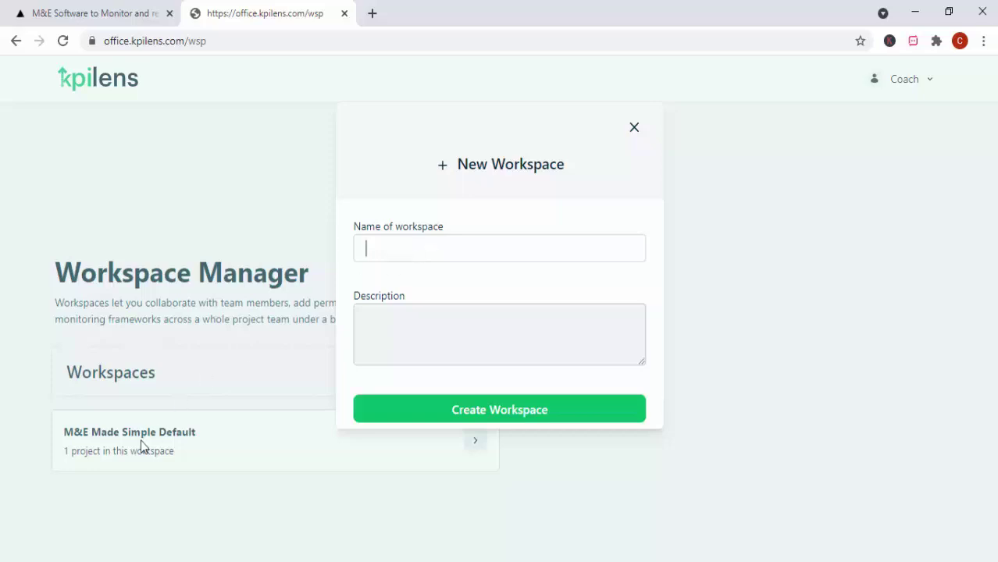
Step: Create a workspace named 'Food Security Project' with an empty description
{"action": "left_click", "coordinate": [634, 128]}
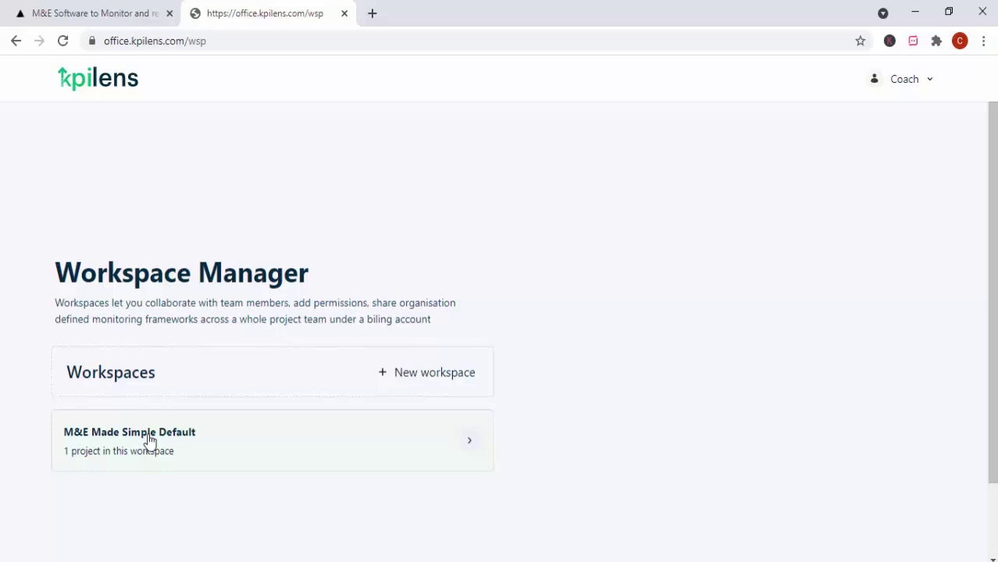
{"action": "left_click", "coordinate": [416, 373]}
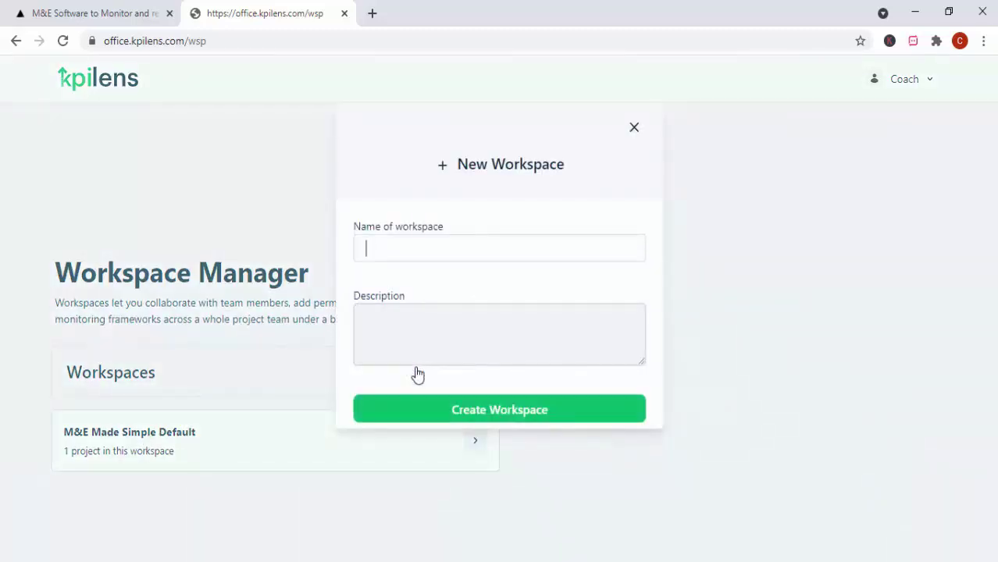
{"action": "type", "text": "Food"}
{"action": "type", "text": "Security "}
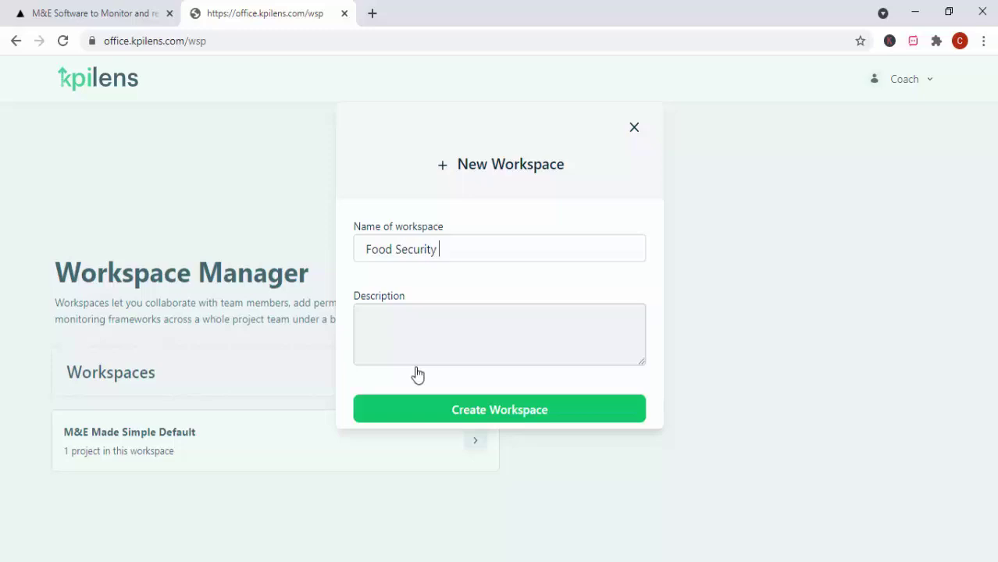
{"action": "type", "text": "Project"}
{"action": "left_click", "coordinate": [428, 343]}
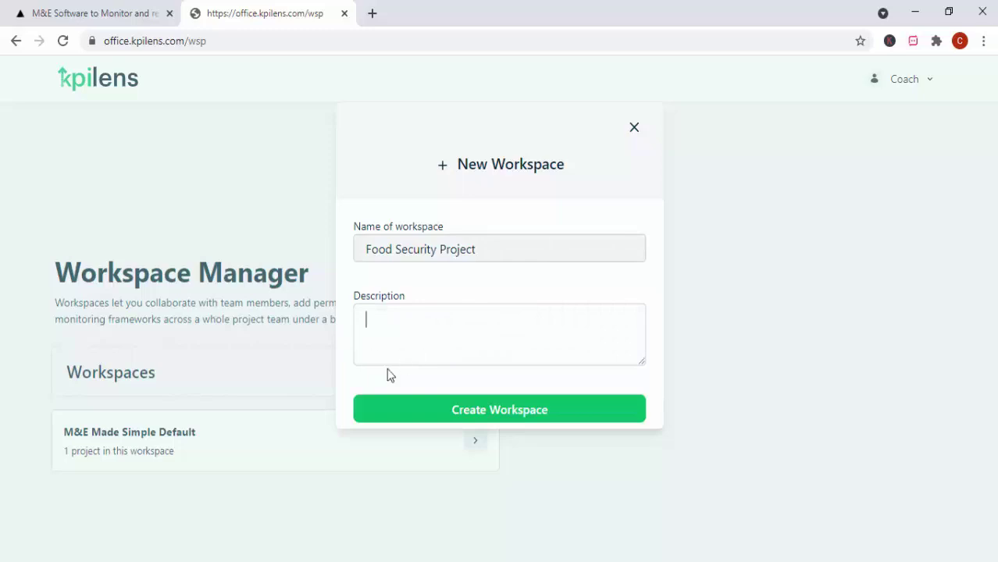
{"action": "left_click", "coordinate": [460, 412]}
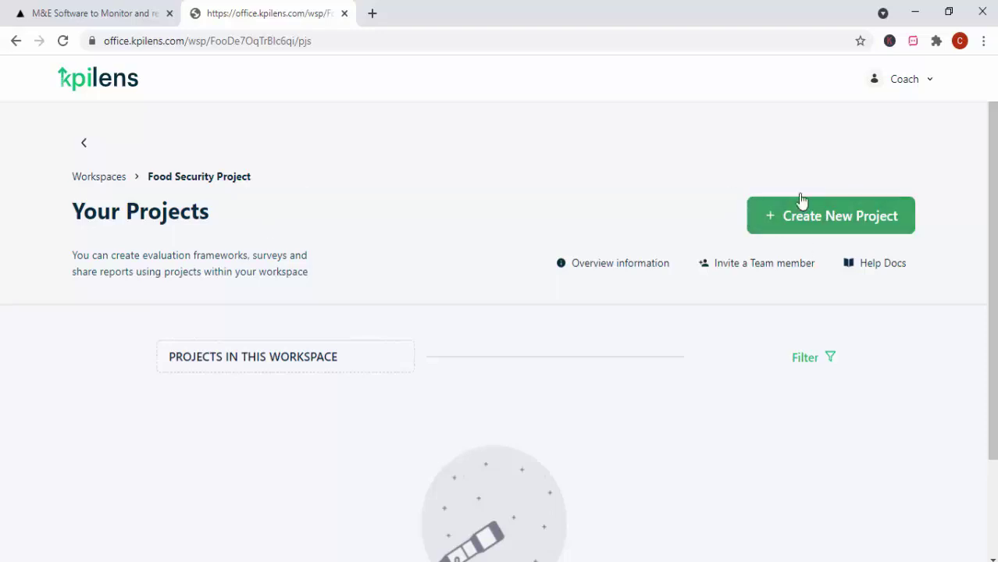
Step: Start a new project named 'Food security project for Eastern/Southern Africa'
{"action": "left_click", "coordinate": [800, 230]}
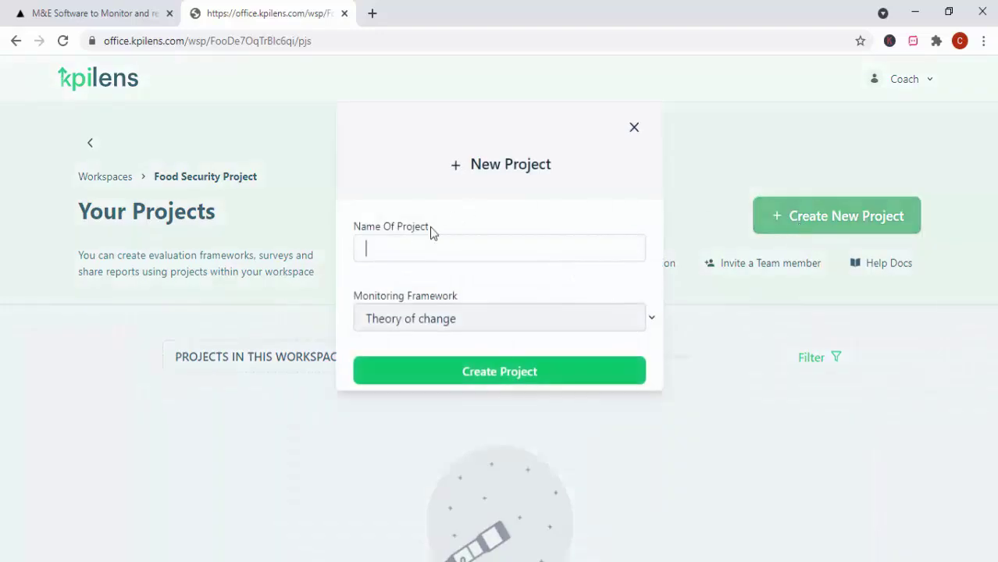
{"action": "left_click", "coordinate": [384, 248]}
{"action": "type", "text": "Foodsecurity for"}
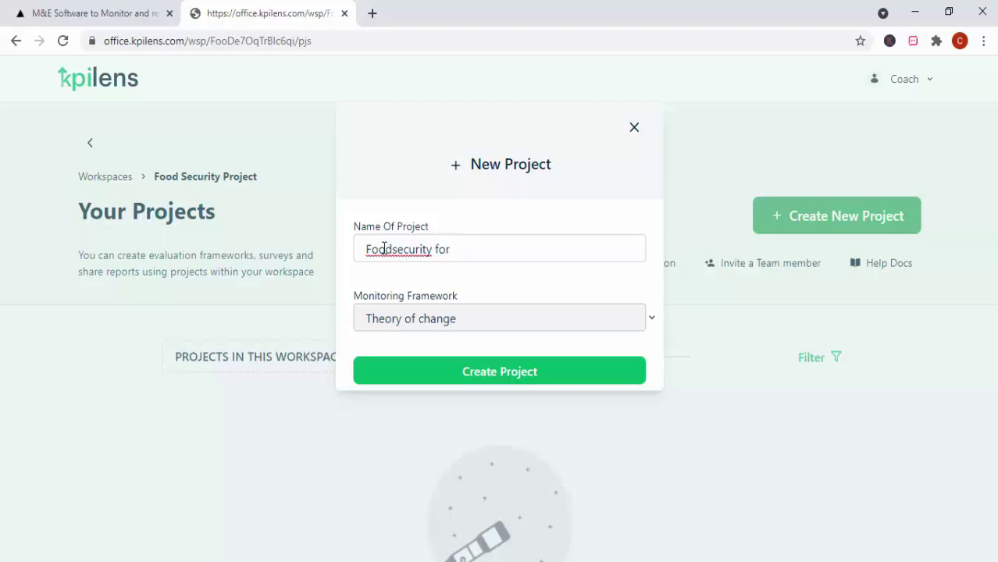
{"action": "type", "text": "f"}
{"action": "key", "text": "BackSpace"}
{"action": "type", "text": "Southern Africa"}
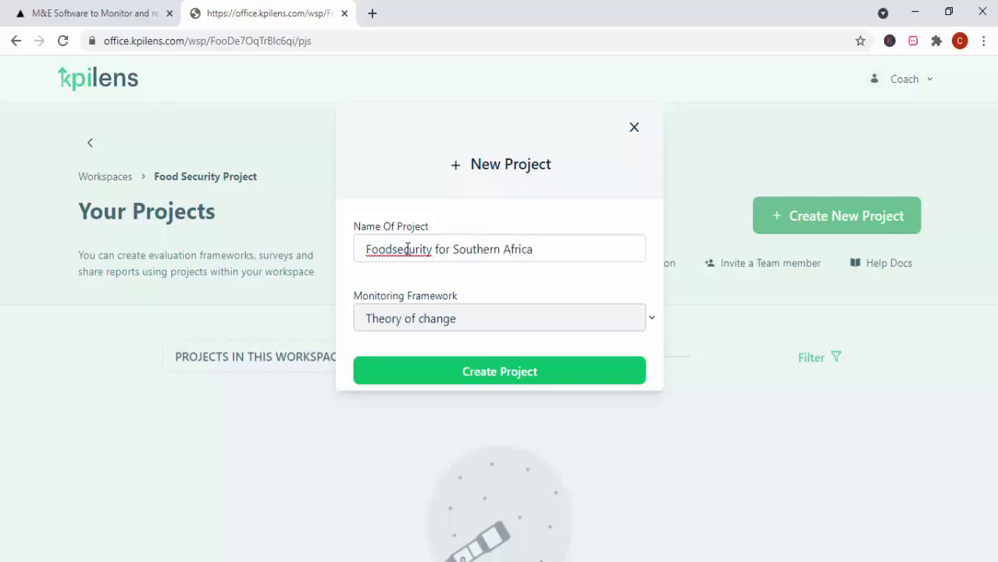
{"action": "left_click", "coordinate": [392, 249]}
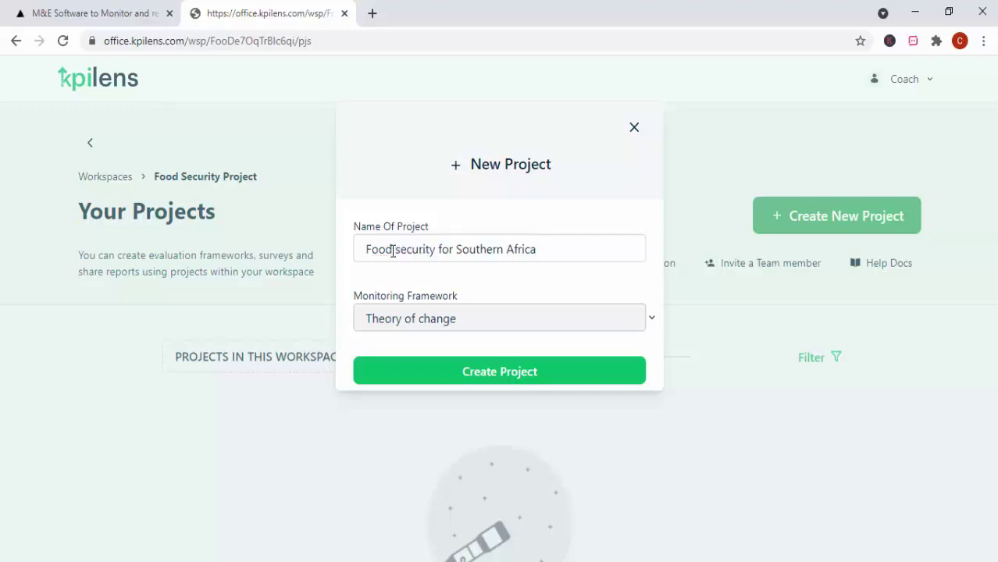
{"action": "left_click", "coordinate": [456, 249]}
{"action": "type", "text": "Eastern"}
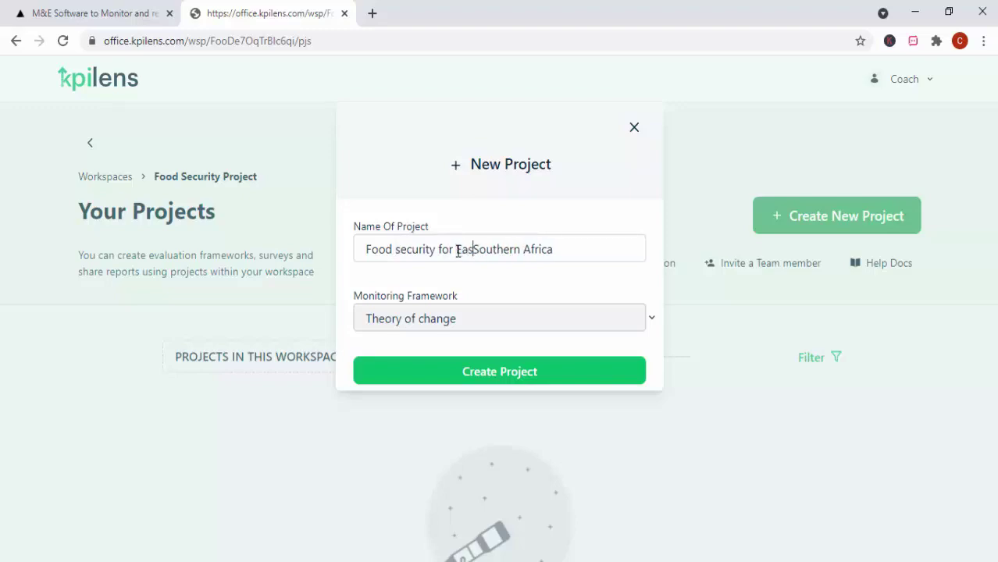
{"action": "type", "text": "/"}
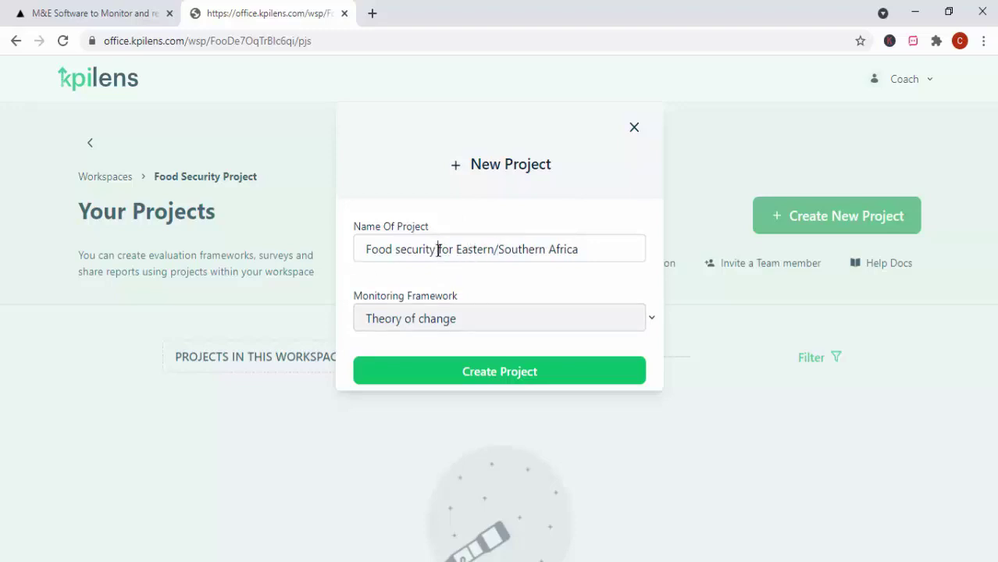
{"action": "left_click", "coordinate": [438, 250]}
{"action": "type", "text": "pr"}
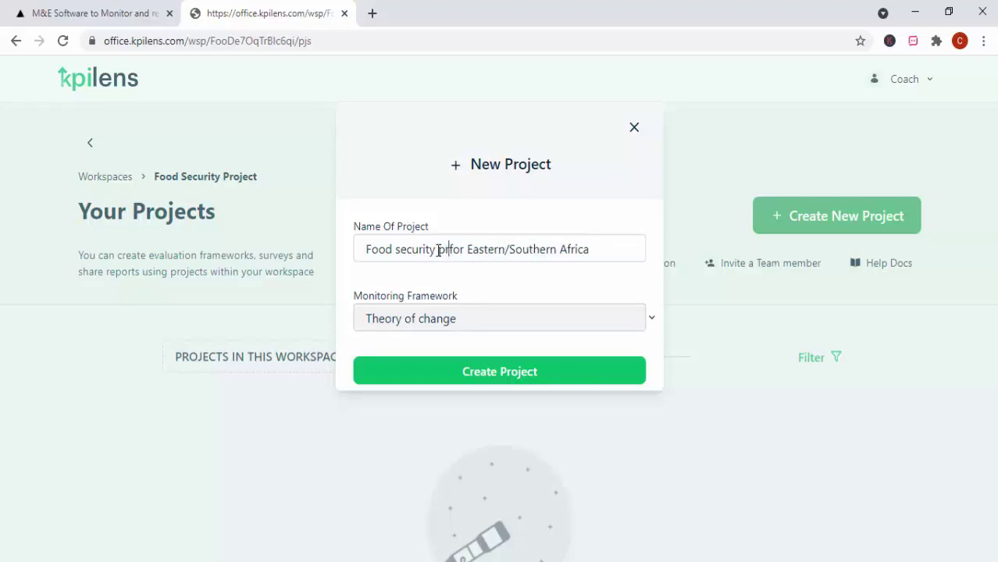
{"action": "type", "text": "oject"}
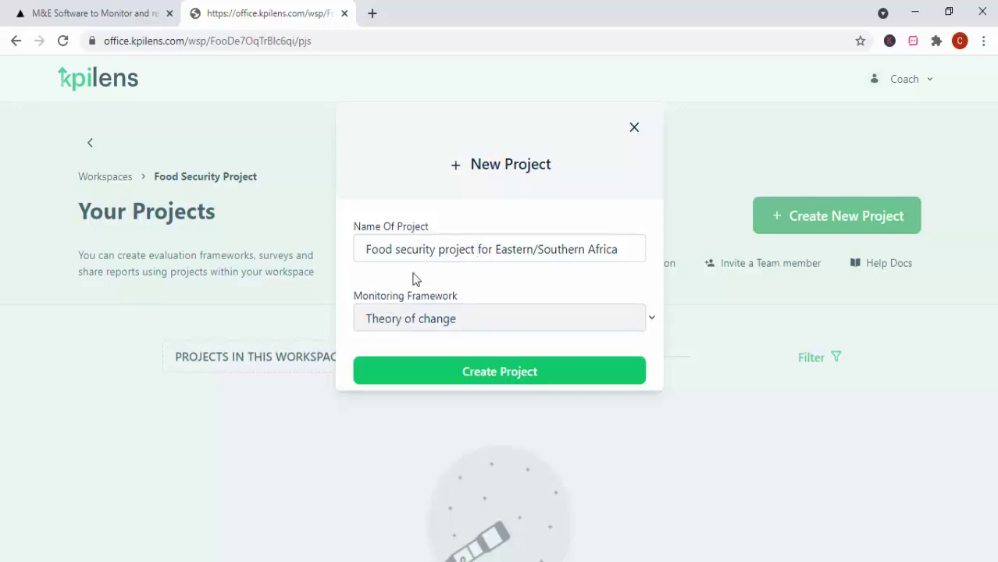
Step: Choose Logical framework as the monitoring framework and create the project
{"action": "left_click", "coordinate": [414, 320]}
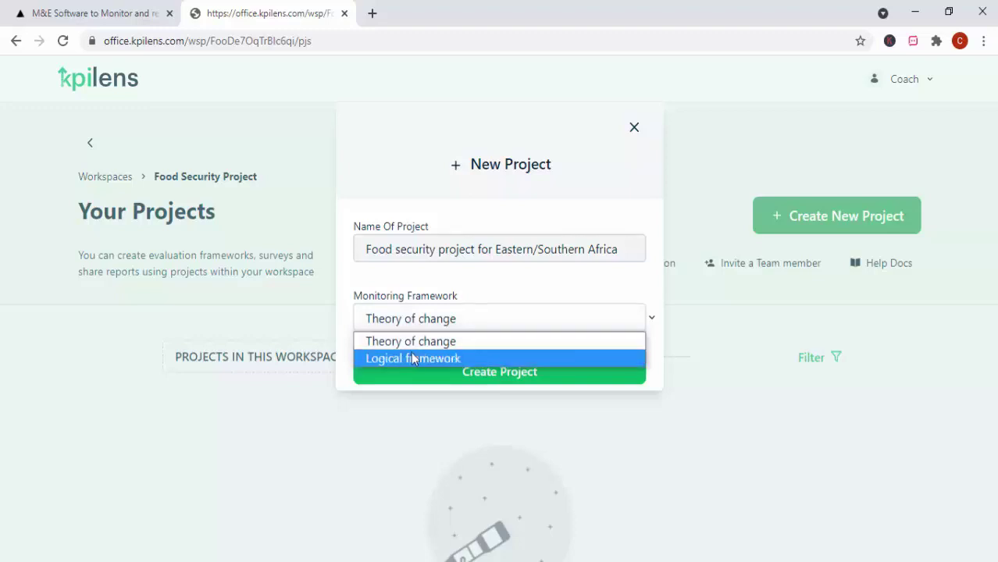
{"action": "left_click", "coordinate": [410, 355]}
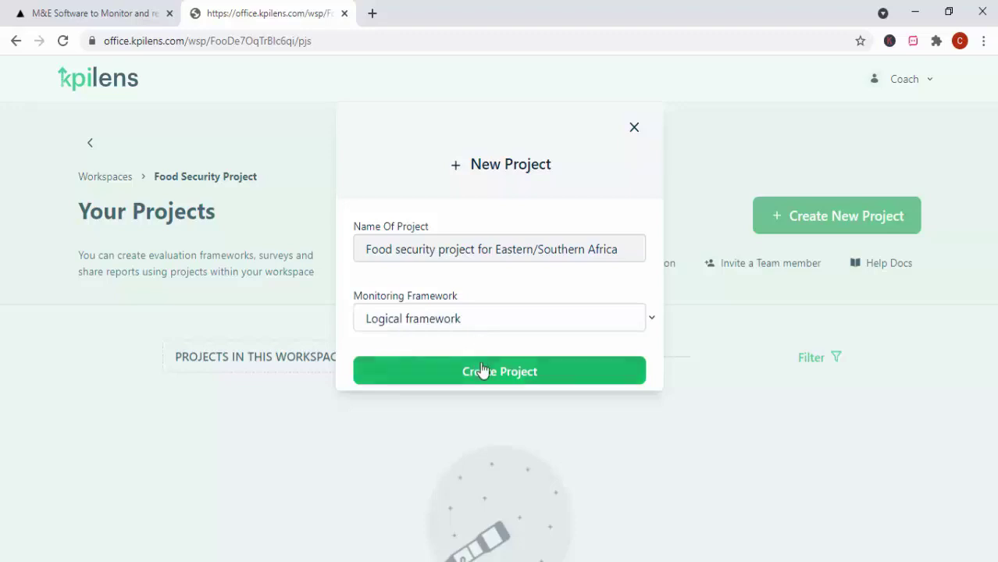
{"action": "left_click", "coordinate": [483, 373]}
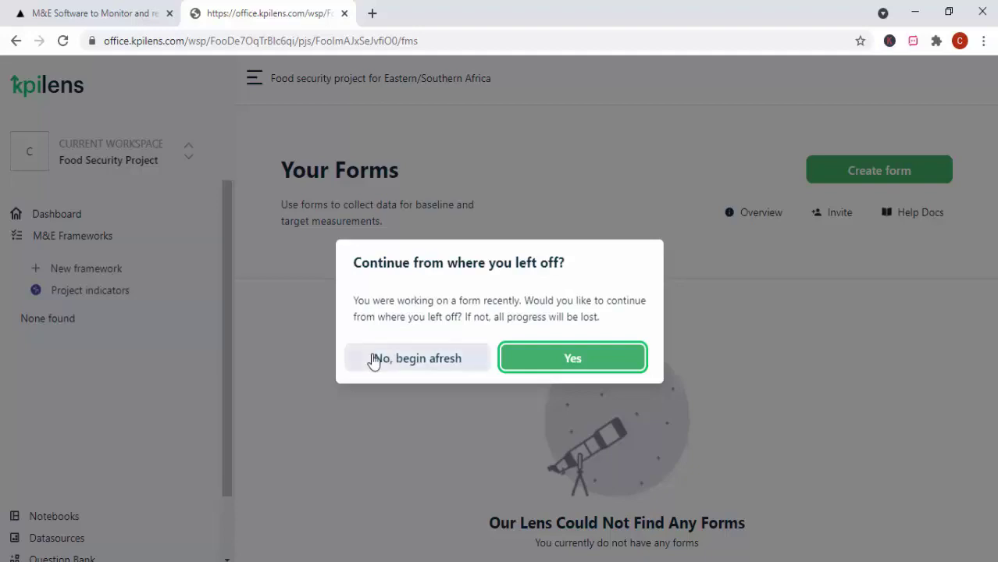
Step: Discard the unfinished form by choosing 'No, begin afresh'
{"action": "left_click", "coordinate": [430, 366]}
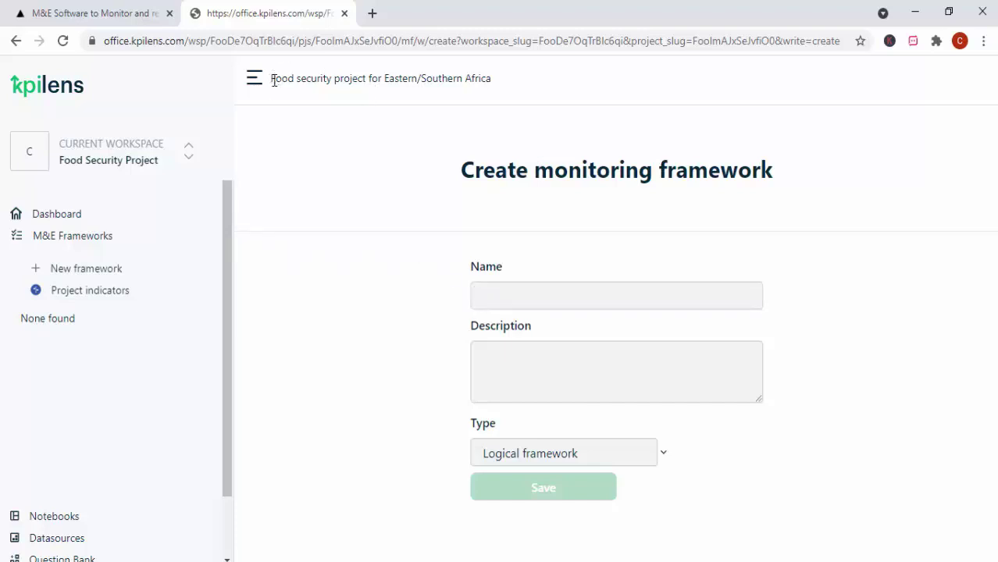
Step: Select and copy the project title 'Food security project for Eastern/Southern Africa' from the header
{"action": "left_click_drag", "start_coordinate": [326, 84], "coordinate": [478, 78]}
{"action": "left_click", "coordinate": [491, 84]}
{"action": "left_click", "coordinate": [299, 70]}
{"action": "left_click", "coordinate": [507, 82]}
{"action": "triple_click", "coordinate": [485, 80]}
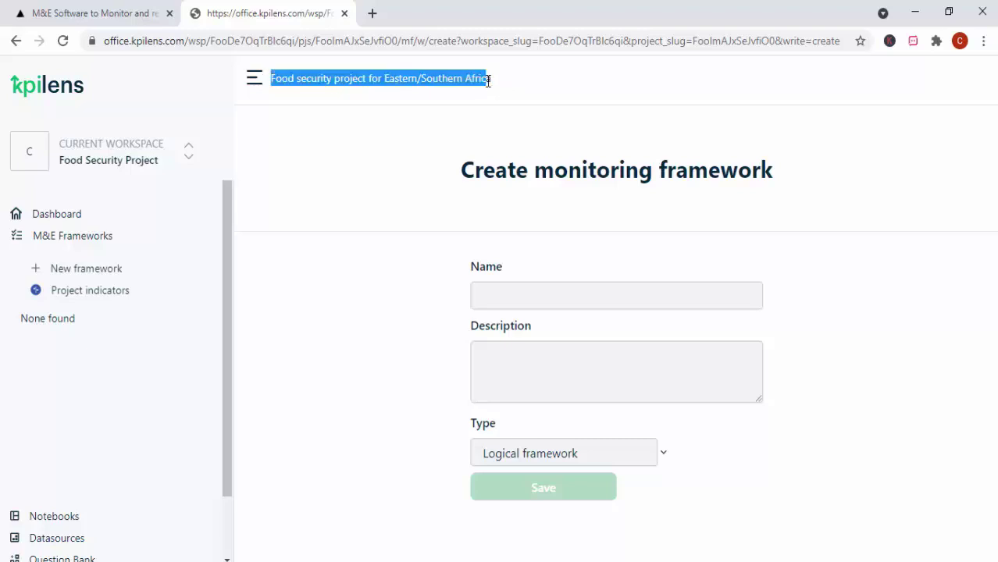
{"action": "right_click", "coordinate": [472, 75]}
{"action": "left_click", "coordinate": [487, 88]}
Step: Paste the title as the framework name, keep Logical framework, and save
{"action": "left_click", "coordinate": [491, 296]}
{"action": "right_click", "coordinate": [490, 298]}
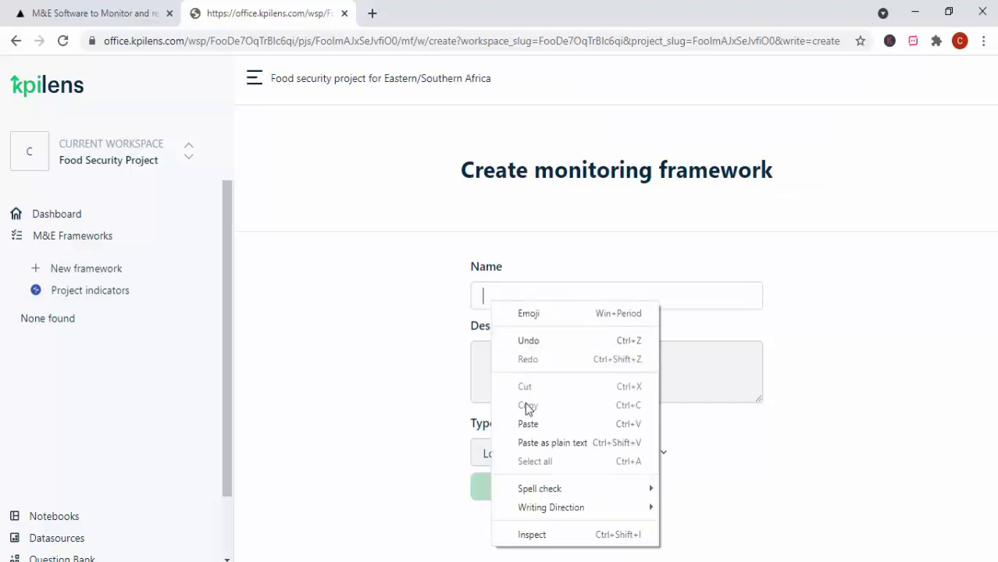
{"action": "left_click", "coordinate": [524, 423]}
{"action": "type", "text": "astern/Southern Africa"}
{"action": "left_click", "coordinate": [595, 453]}
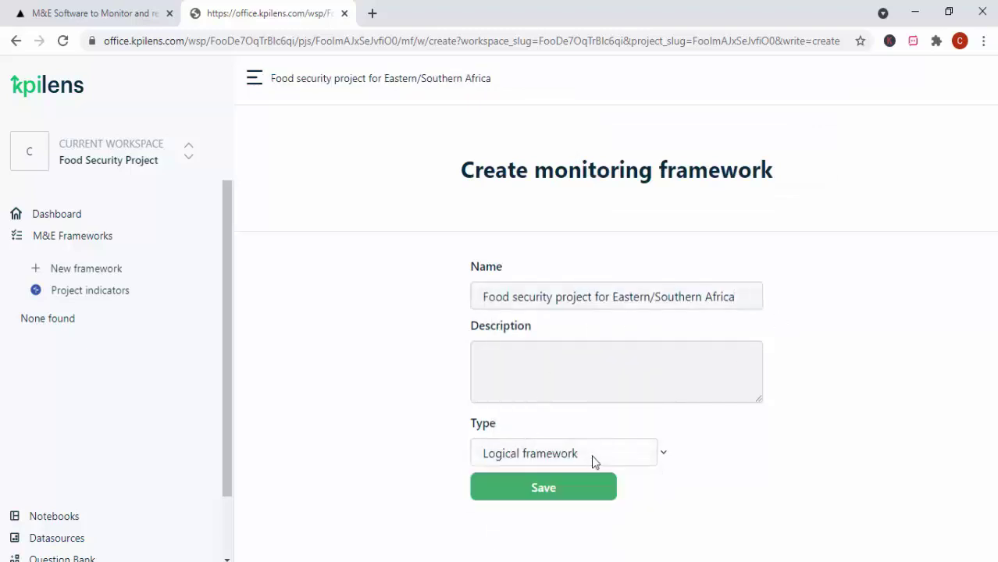
{"action": "left_click", "coordinate": [569, 488]}
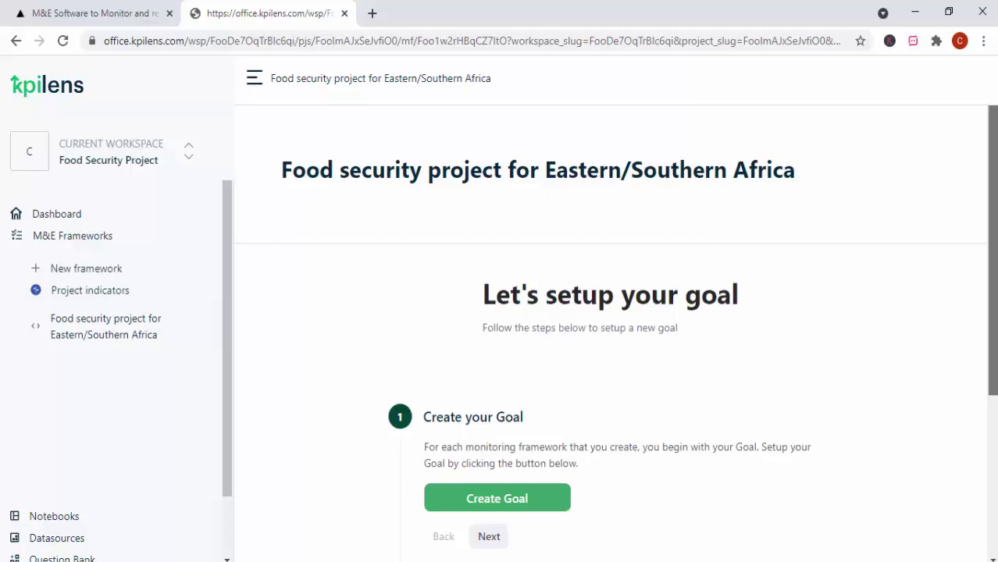
Step: Scroll down to review the five setup steps, from Create your Goal to Describe inputs
{"action": "scroll", "coordinate": [612, 330], "scroll_direction": "down", "scroll_amount": 3}
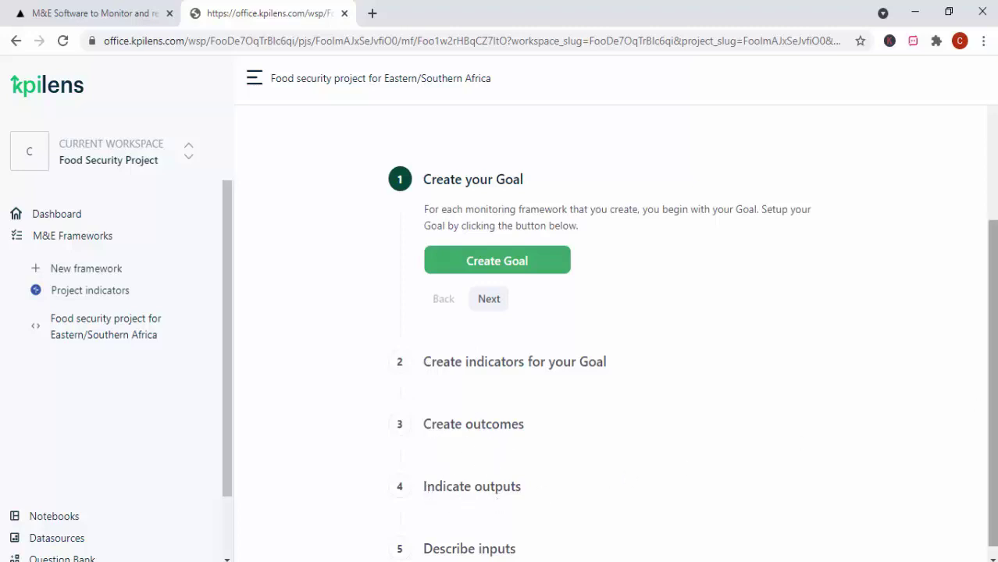
{"action": "scroll", "coordinate": [797, 443], "scroll_direction": "down", "scroll_amount": 1}
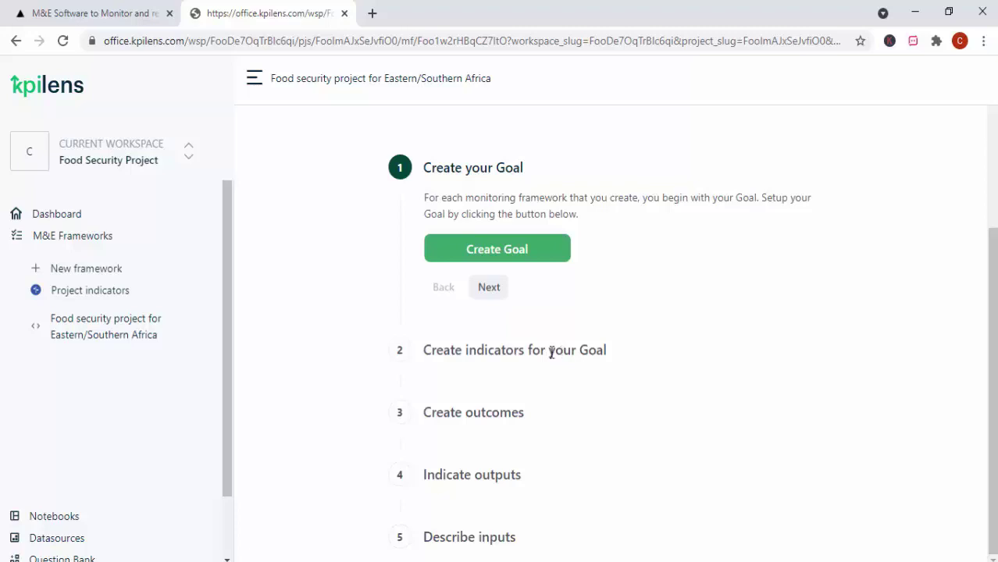
Step: Save the goal titled 'Reduction in poverty levels of the rural poor', correcting the typos
{"action": "left_click", "coordinate": [457, 250]}
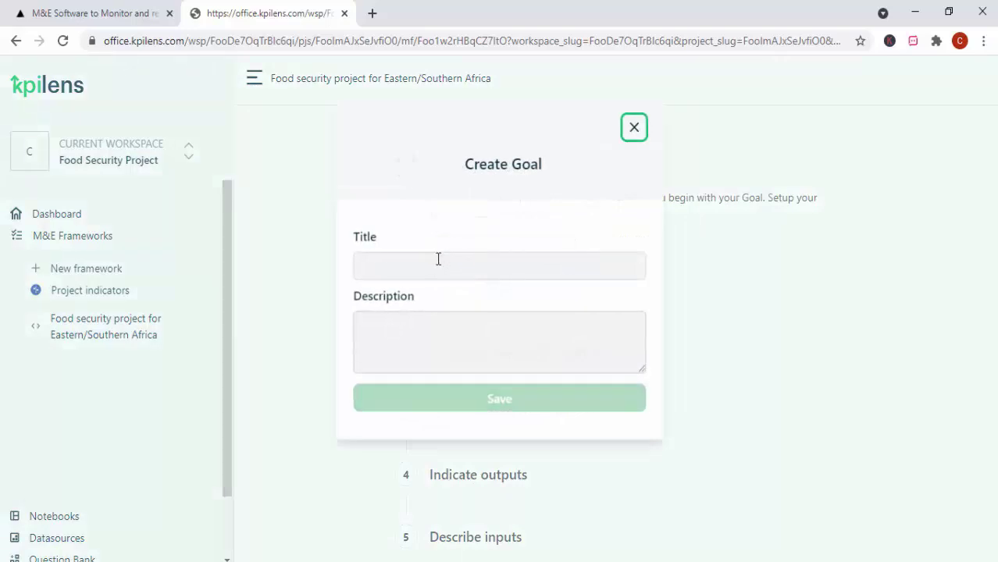
{"action": "left_click", "coordinate": [428, 266]}
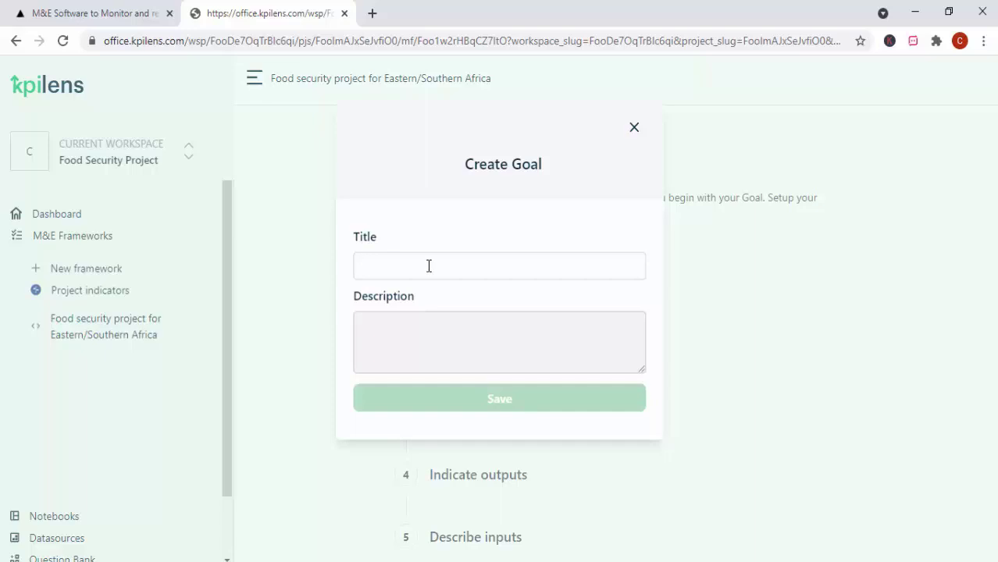
{"action": "type", "text": "Redu"}
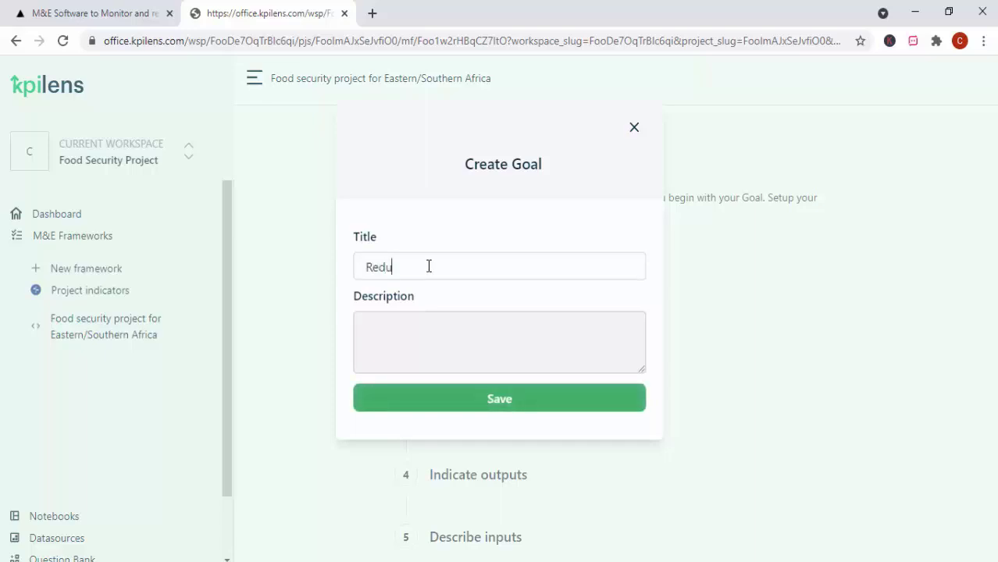
{"action": "type", "text": "ctu"}
{"action": "key", "text": "BackSpace"}
{"action": "key", "text": "BackSpace"}
{"action": "type", "text": "tion in poverty levels "}
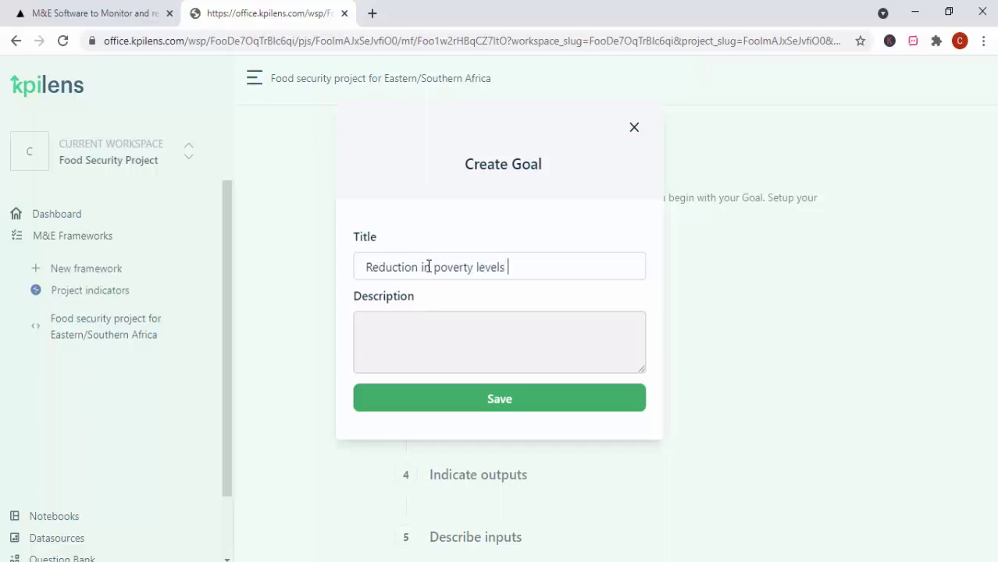
{"action": "type", "text": "oof the rural poor"}
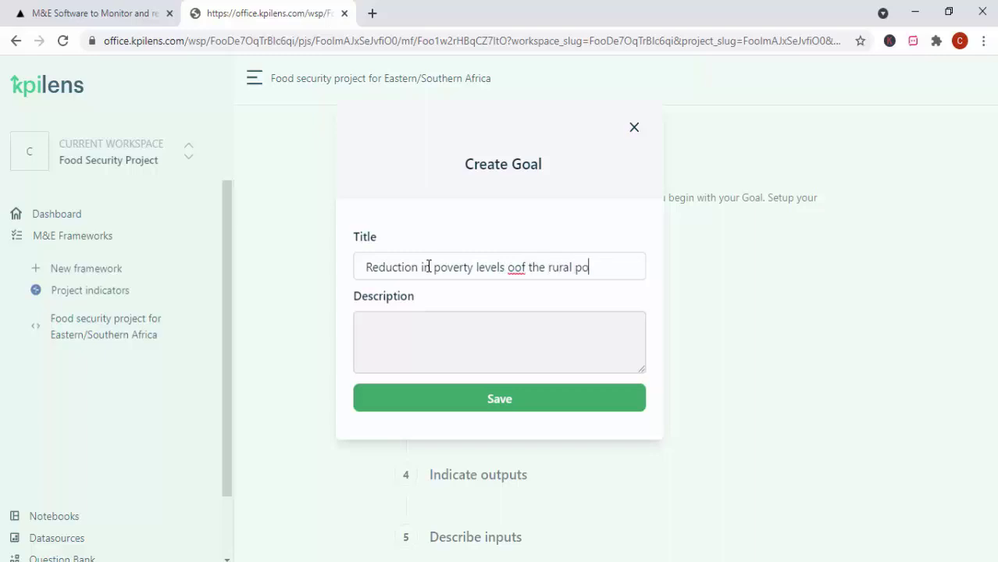
{"action": "left_click", "coordinate": [515, 270]}
{"action": "key", "text": "BackSpace"}
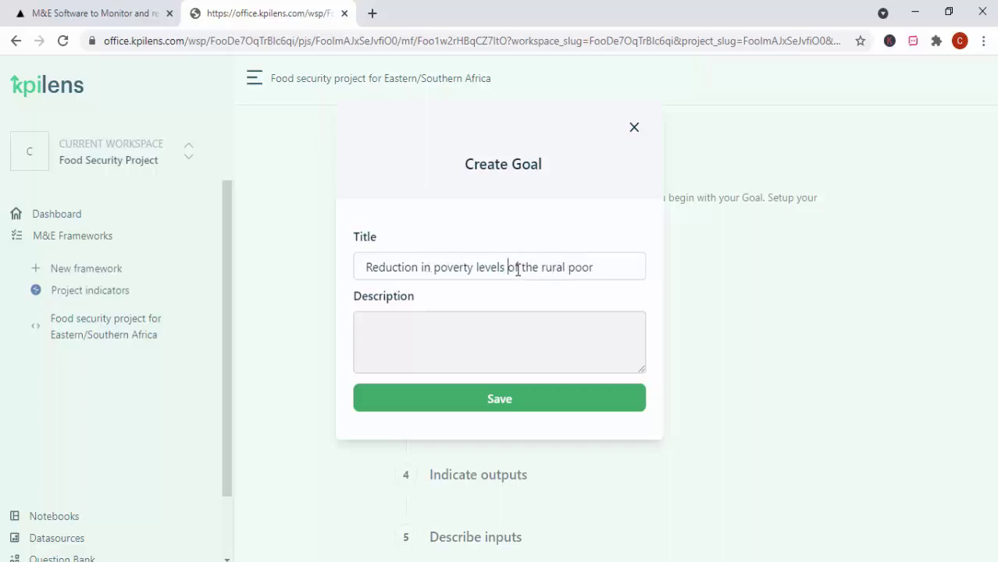
{"action": "left_click", "coordinate": [459, 401]}
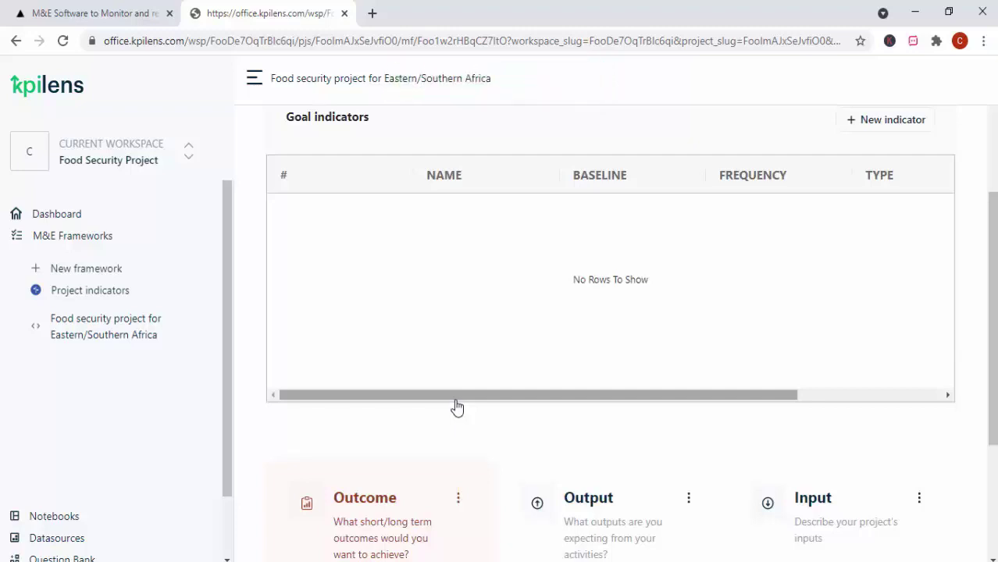
{"action": "scroll", "coordinate": [953, 353], "scroll_direction": "up", "scroll_amount": 3}
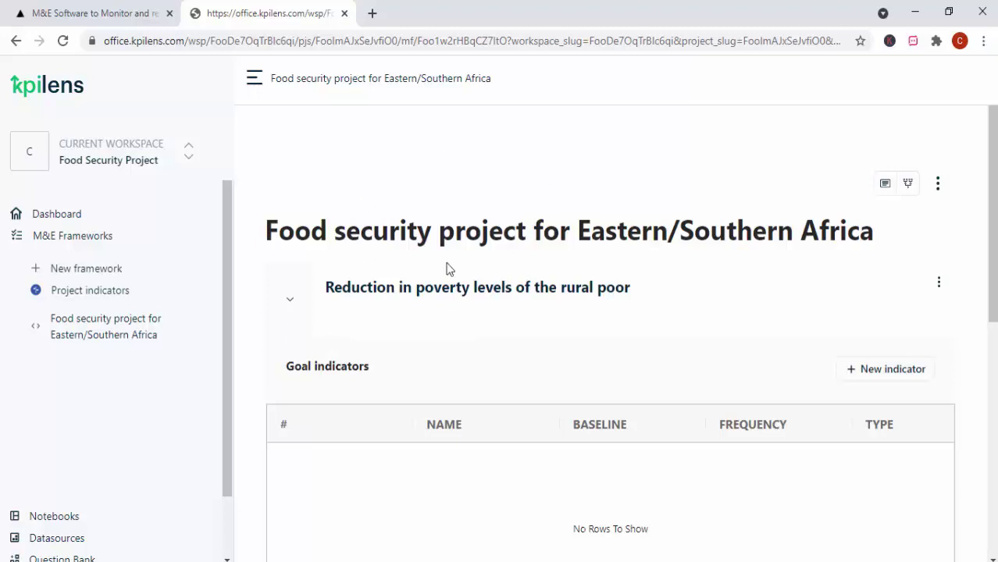
{"action": "scroll", "coordinate": [692, 292], "scroll_direction": "down", "scroll_amount": 3}
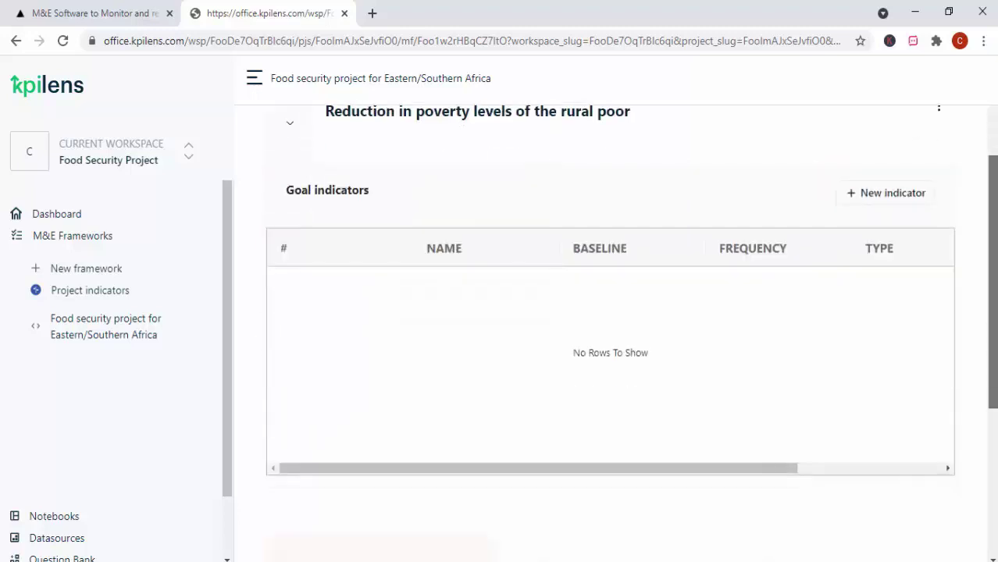
{"action": "scroll", "coordinate": [378, 397], "scroll_direction": "up", "scroll_amount": 4}
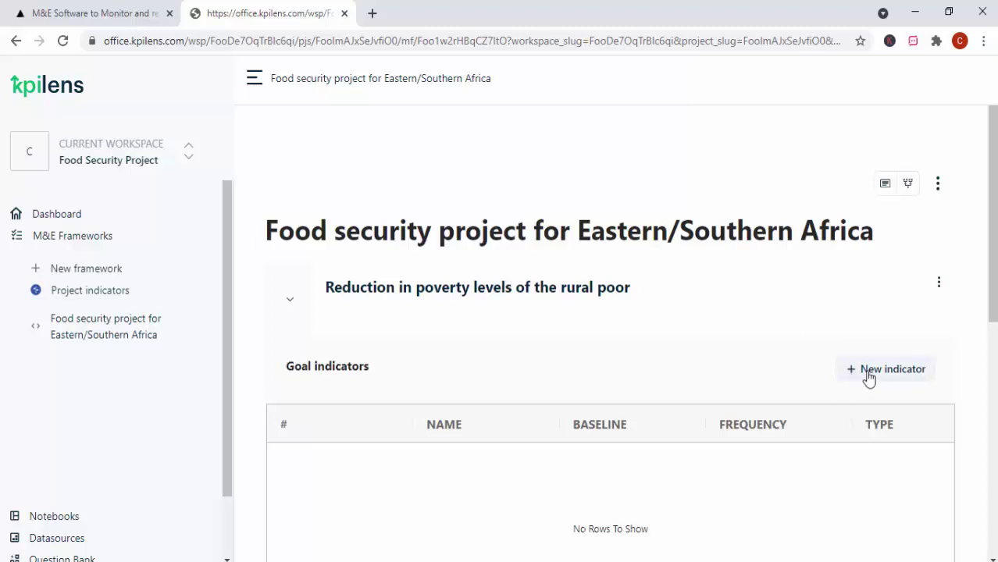
Step: Open a new goal indicator and enter the name '% of people living on less than $1/ day'
{"action": "left_click", "coordinate": [868, 378]}
{"action": "left_click", "coordinate": [513, 318]}
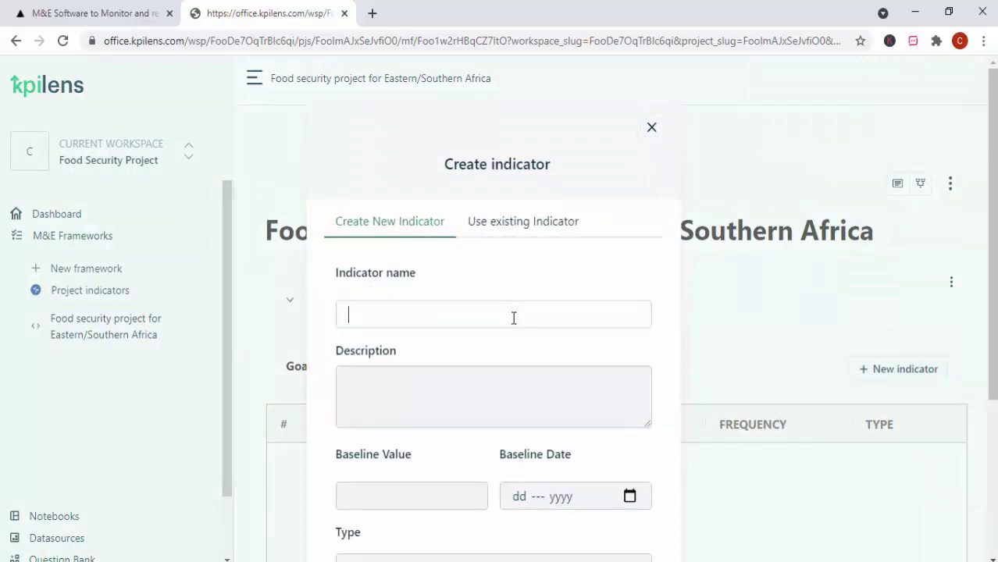
{"action": "type", "text": "%"}
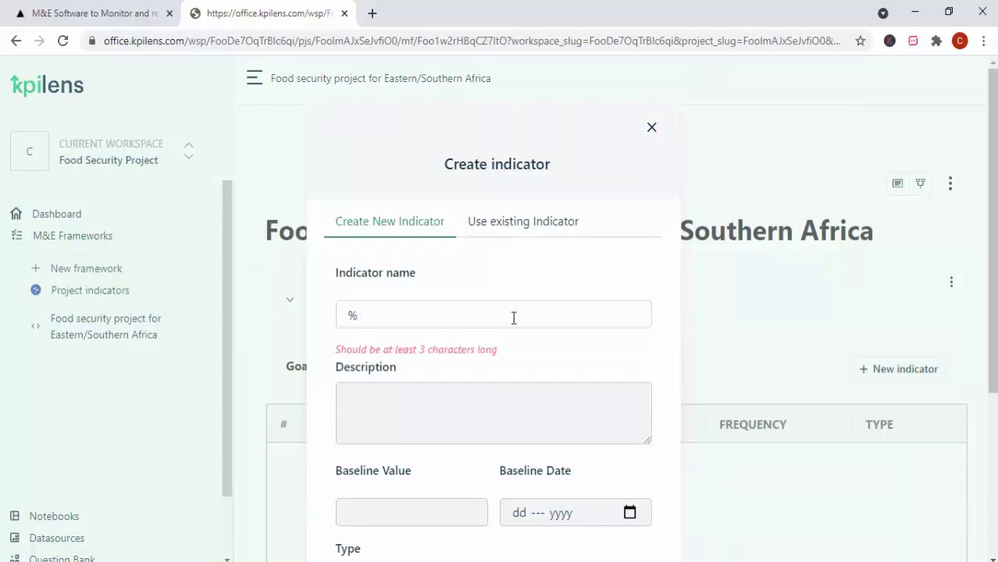
{"action": "type", "text": " o"}
{"action": "key", "text": "BackSpace"}
{"action": "type", "text": "of "}
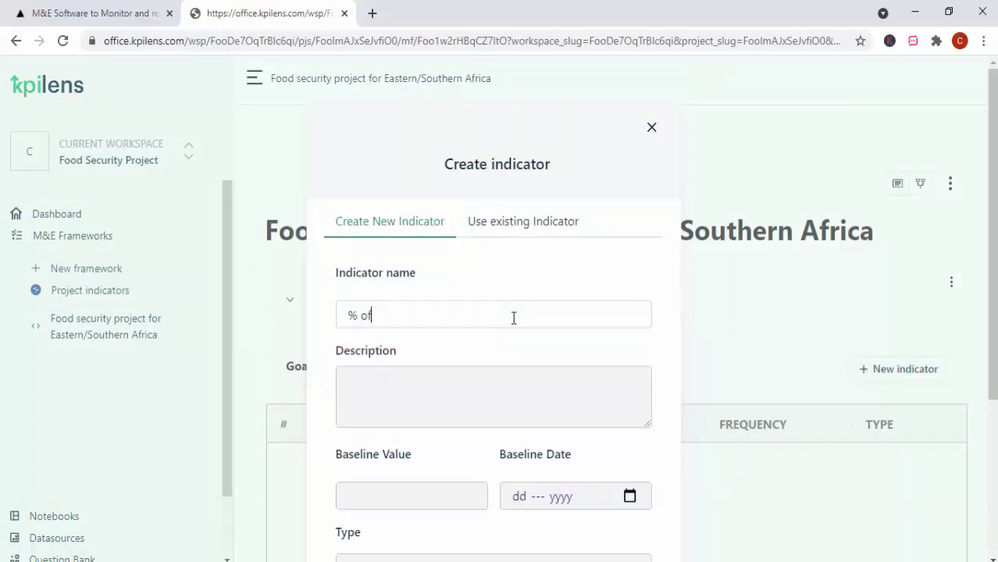
{"action": "type", "text": "people living on le"}
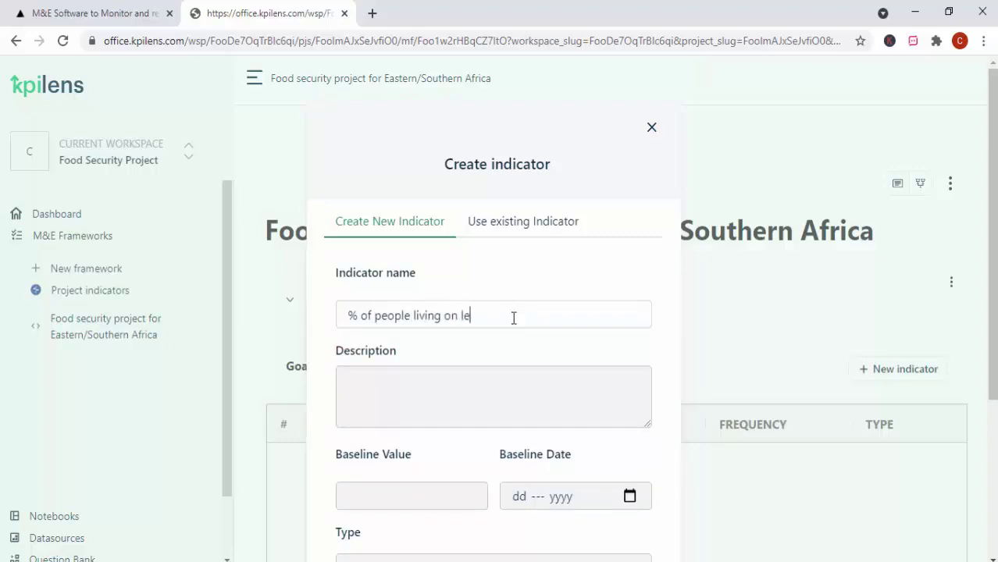
{"action": "type", "text": "ss than $1/ day"}
{"action": "left_click", "coordinate": [508, 317]}
{"action": "left_click", "coordinate": [463, 399]}
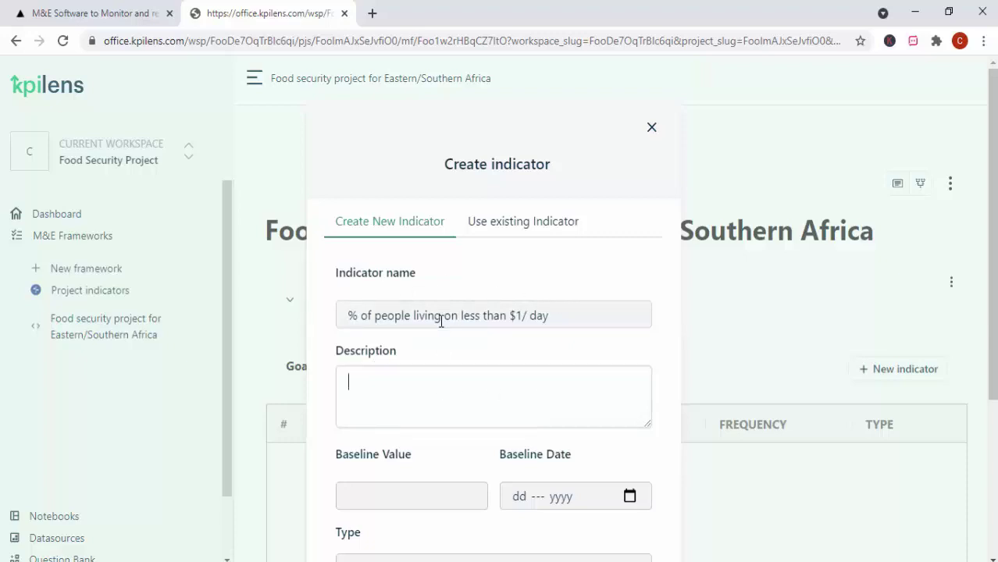
{"action": "scroll", "coordinate": [441, 320], "scroll_direction": "down", "scroll_amount": 2}
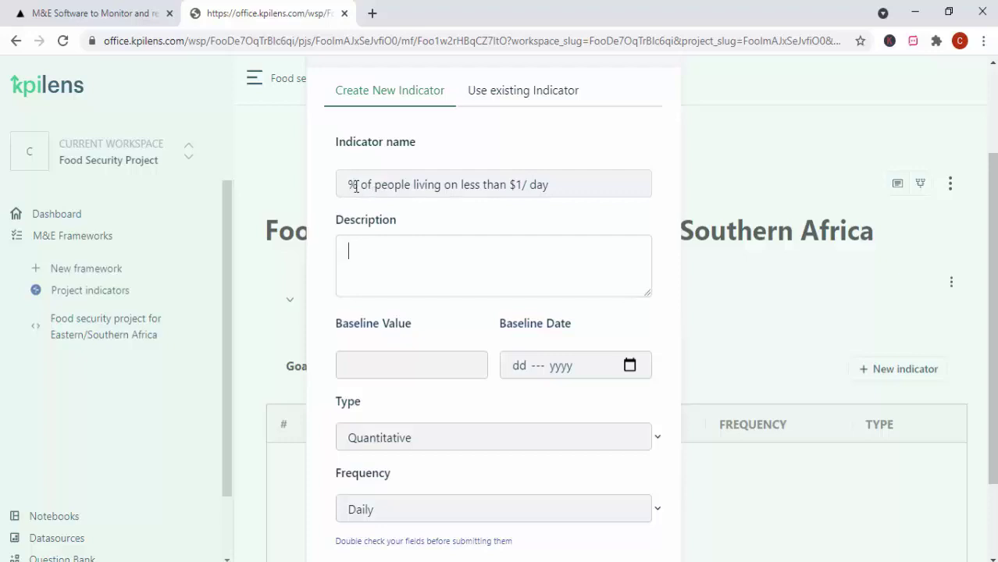
Step: Set the indicator type to Quantitative and frequency to Yearly, then scroll down to Save
{"action": "left_click", "coordinate": [374, 435]}
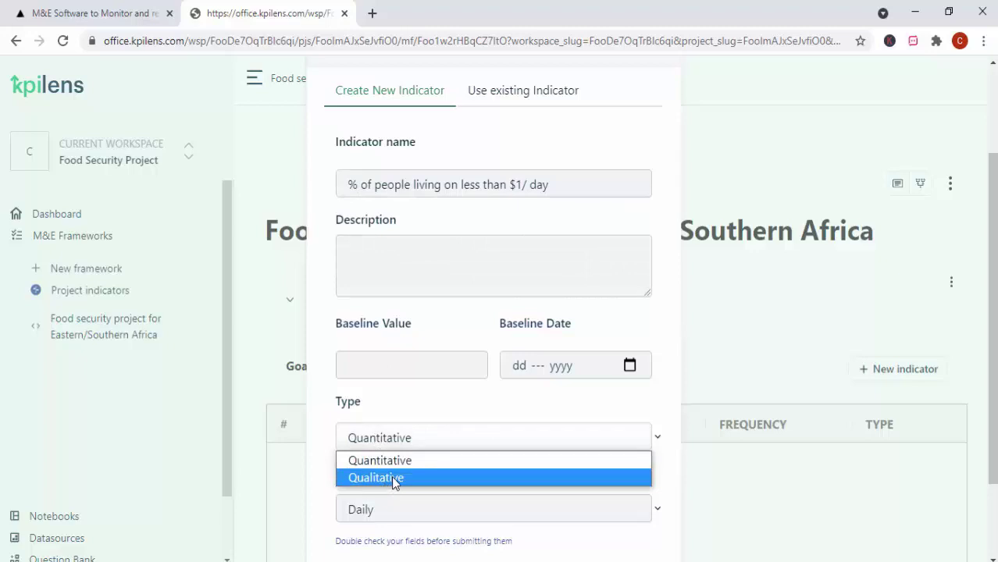
{"action": "left_click", "coordinate": [411, 422]}
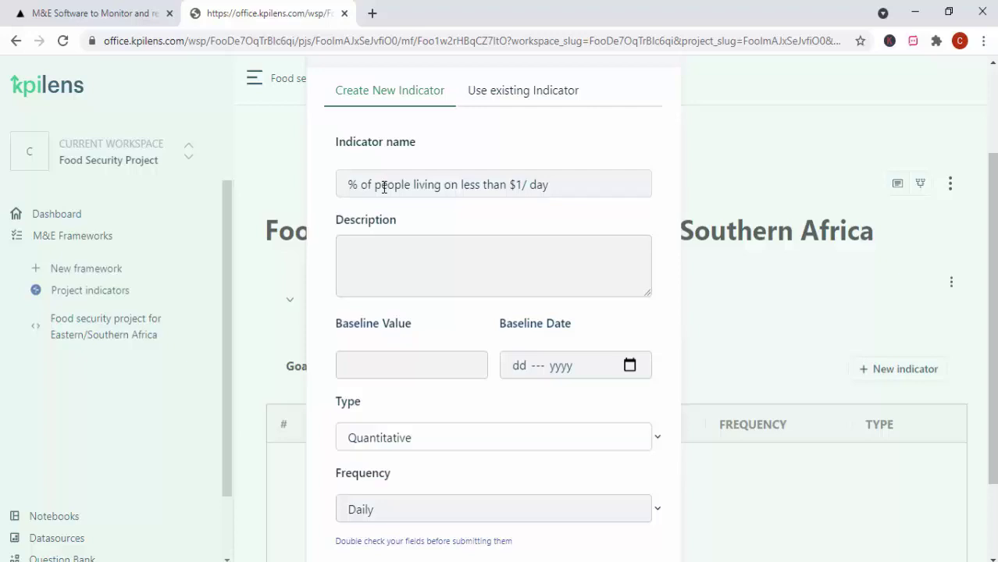
{"action": "left_click", "coordinate": [364, 509]}
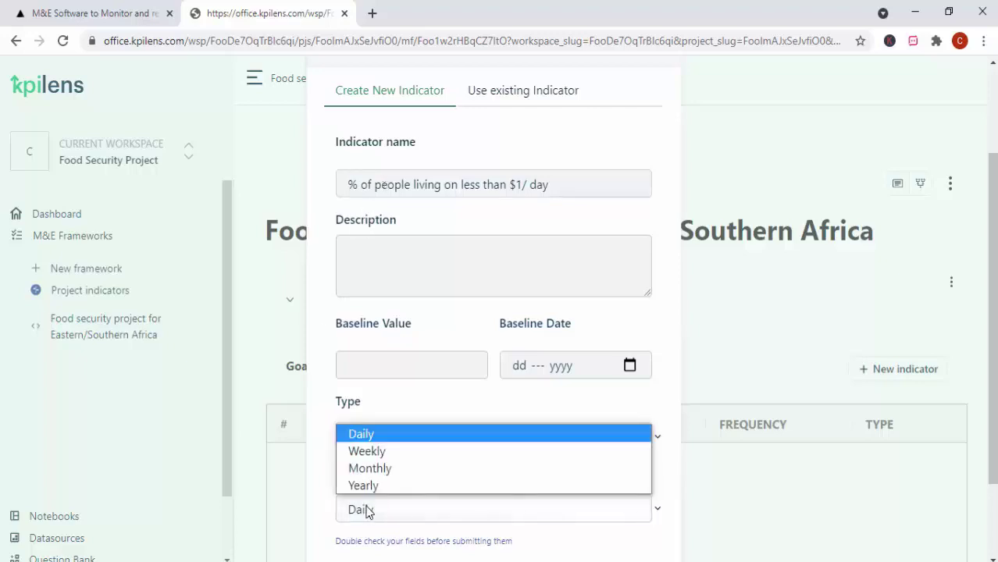
{"action": "left_click", "coordinate": [373, 486]}
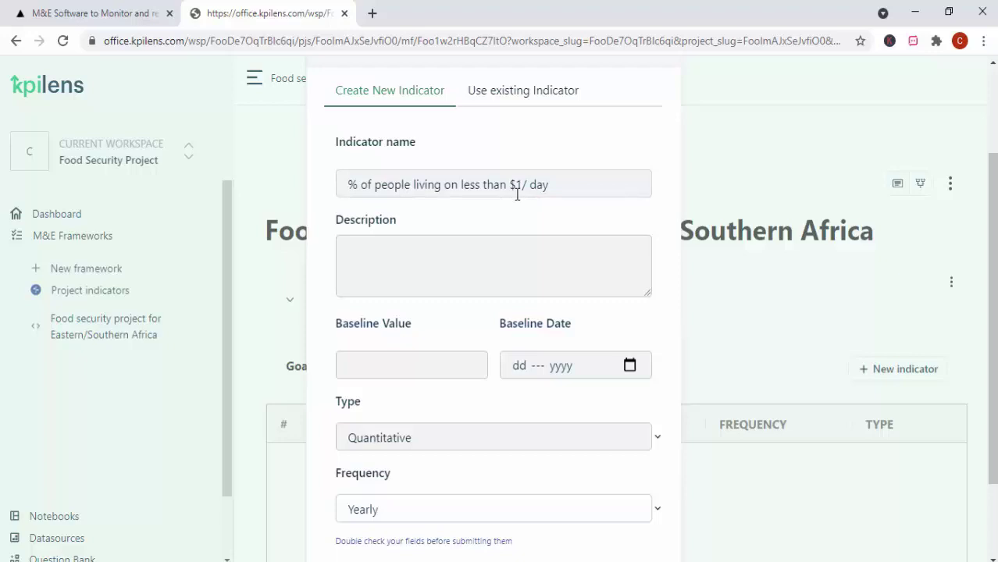
{"action": "left_click_drag", "start_coordinate": [992, 312], "coordinate": [991, 383]}
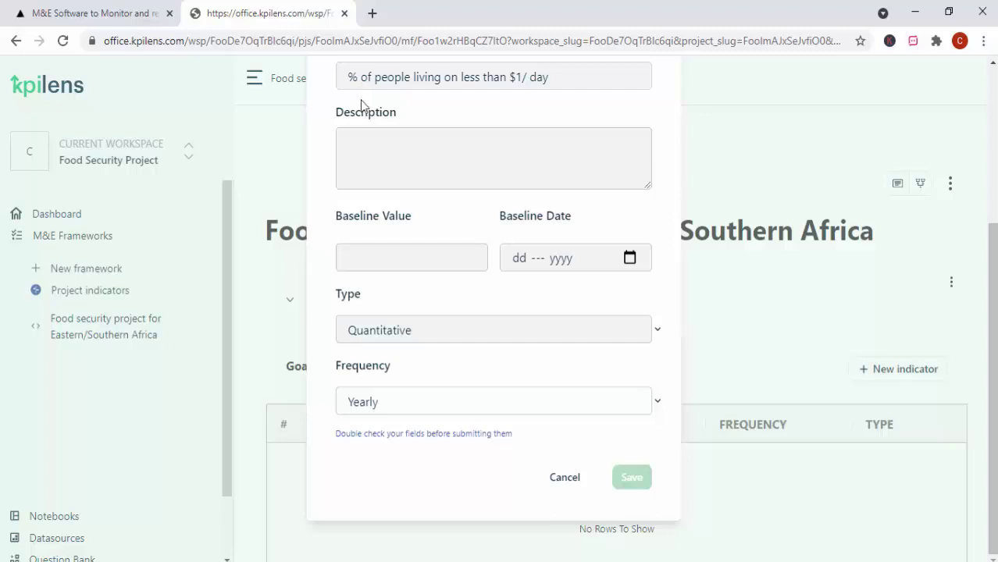
Step: Give the goal indicator a 20% baseline dated 09 Aug 2021, save it and close the form
{"action": "left_click", "coordinate": [360, 258]}
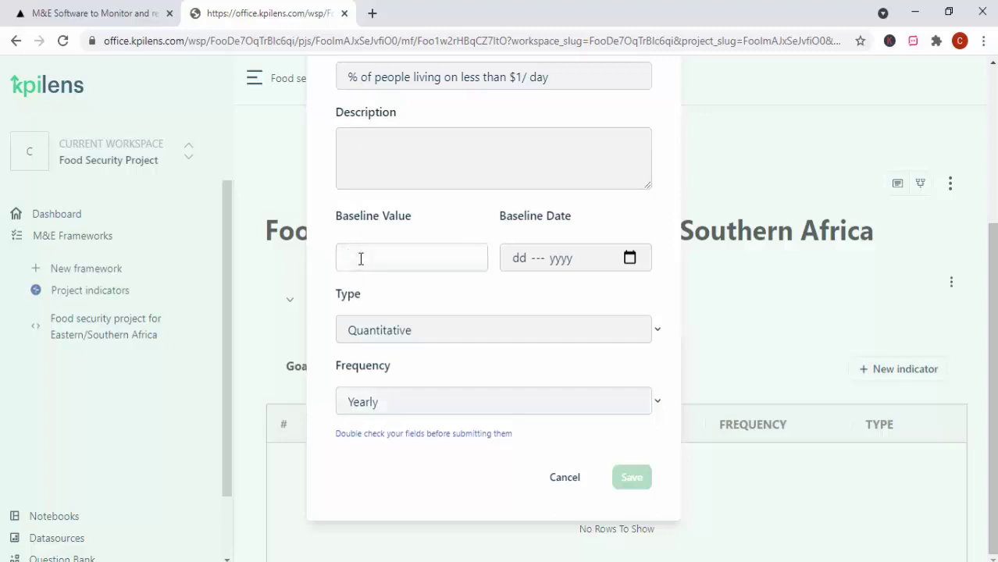
{"action": "type", "text": "20%"}
{"action": "left_click", "coordinate": [629, 259]}
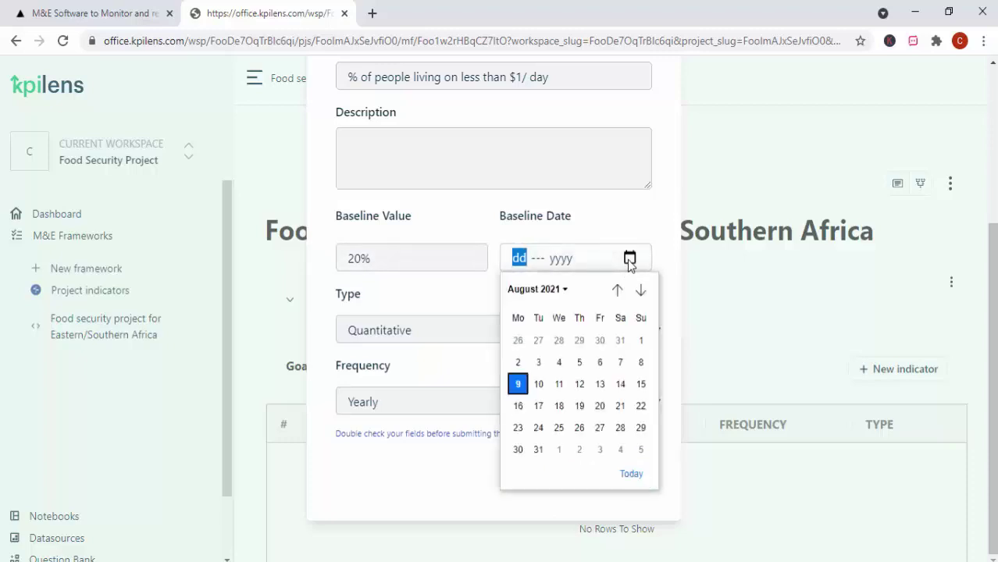
{"action": "left_click", "coordinate": [517, 384]}
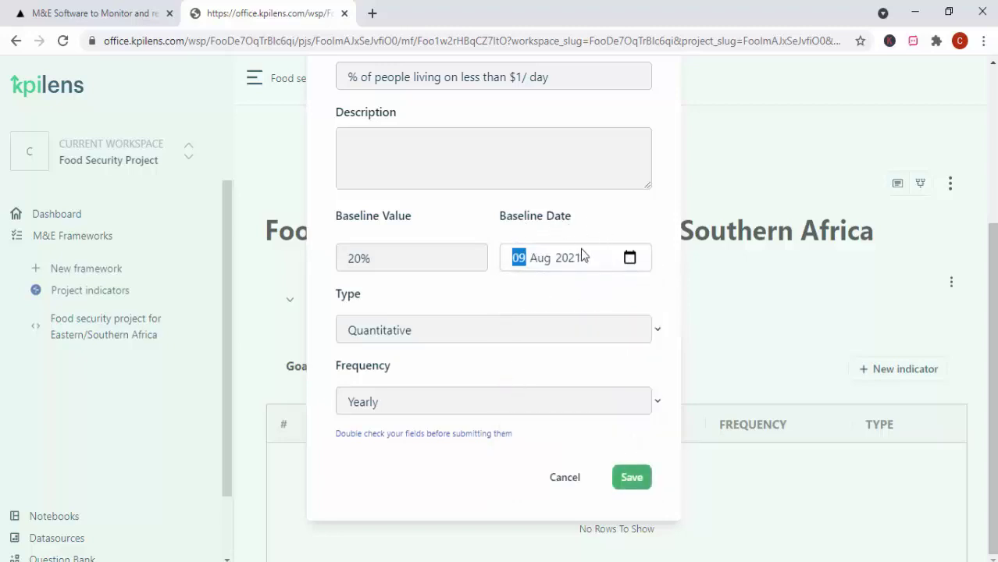
{"action": "left_click", "coordinate": [625, 480]}
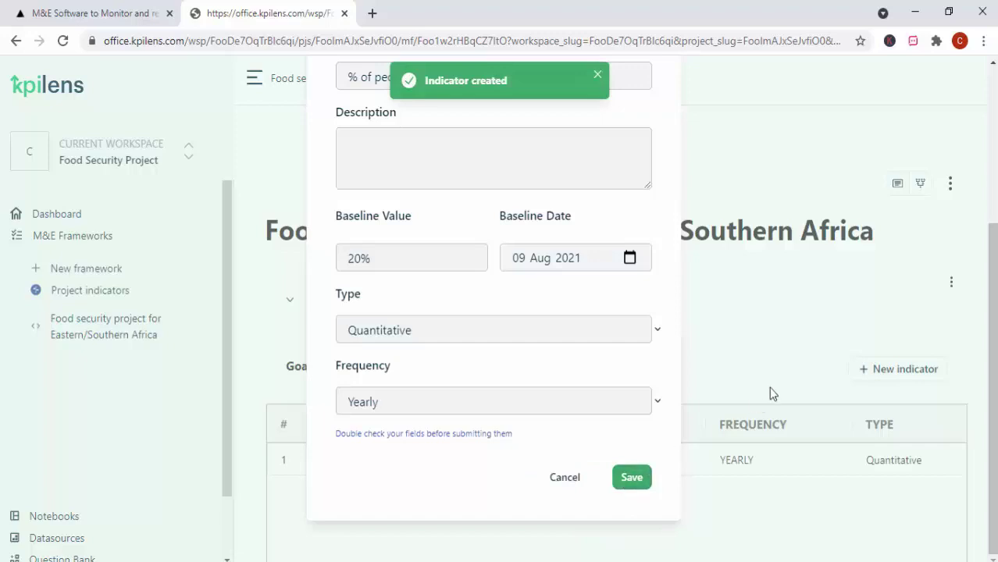
{"action": "left_click", "coordinate": [631, 477]}
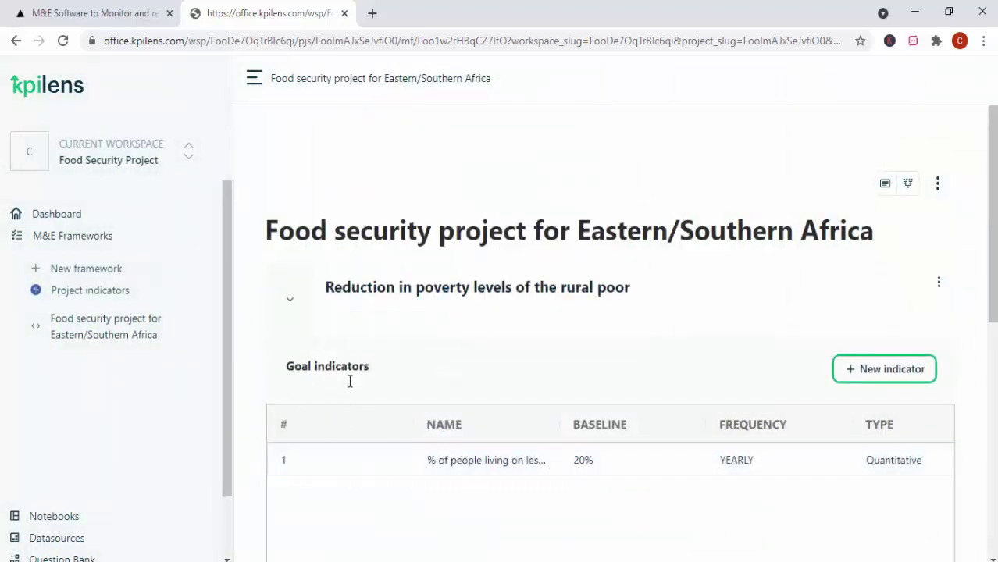
Step: Scroll down to the Outcome card and open its three-dot menu to reveal Add new
{"action": "scroll", "coordinate": [419, 344], "scroll_direction": "down", "scroll_amount": 3}
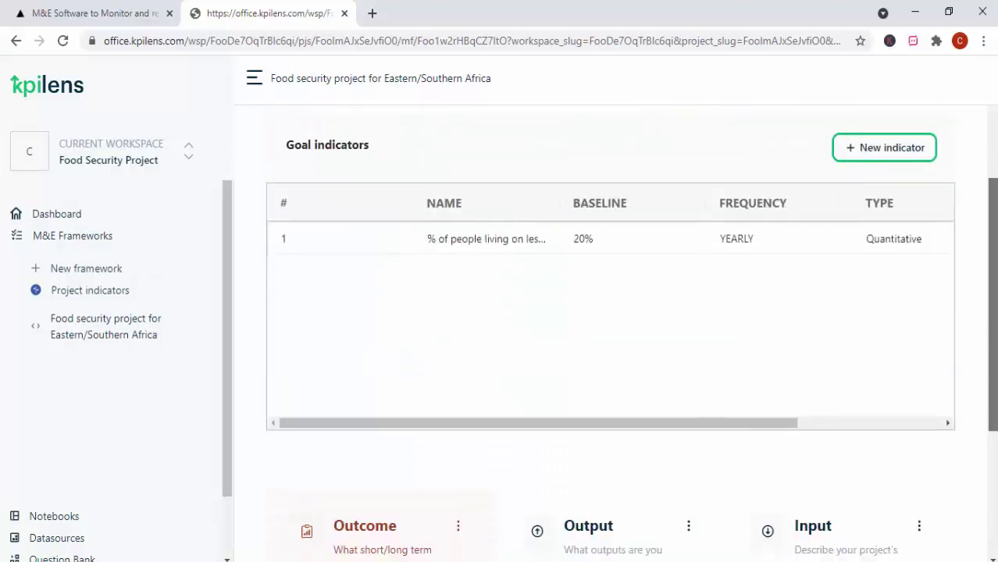
{"action": "scroll", "coordinate": [608, 312], "scroll_direction": "down", "scroll_amount": 1}
{"action": "scroll", "coordinate": [609, 313], "scroll_direction": "up", "scroll_amount": 2}
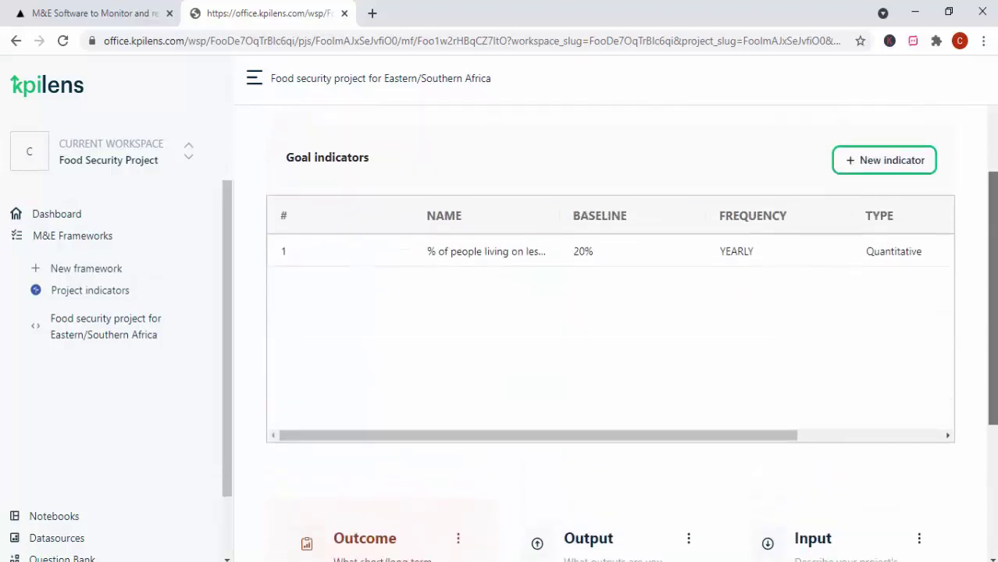
{"action": "scroll", "coordinate": [609, 312], "scroll_direction": "down", "scroll_amount": 1}
{"action": "scroll", "coordinate": [609, 313], "scroll_direction": "up", "scroll_amount": 1}
{"action": "left_click_drag", "start_coordinate": [995, 392], "coordinate": [995, 451]}
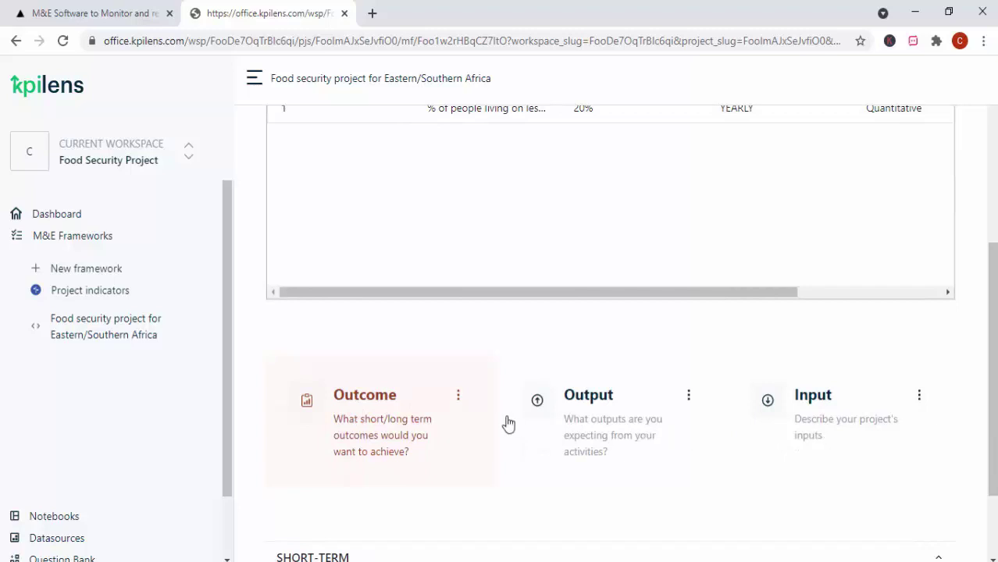
{"action": "left_click", "coordinate": [458, 396]}
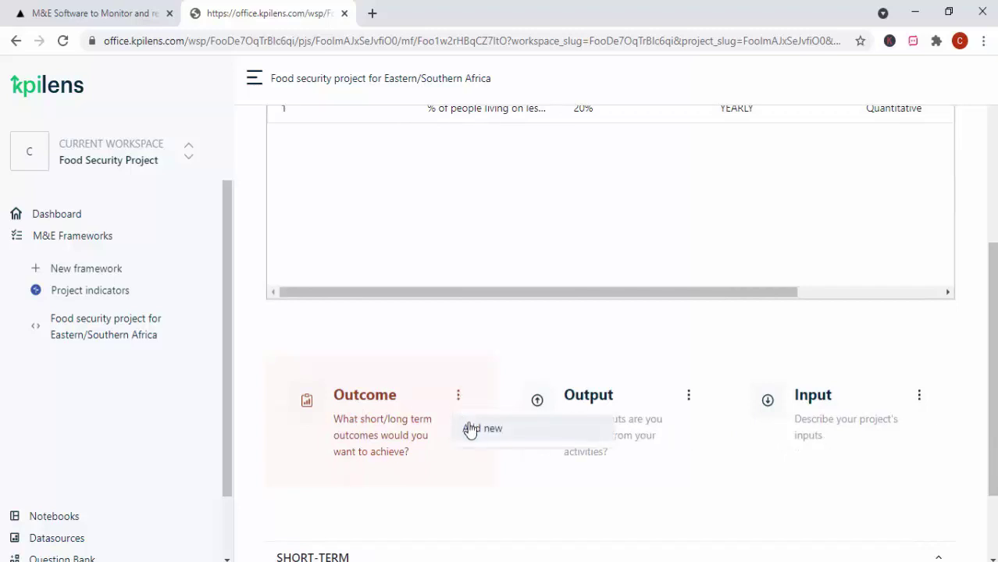
Step: Open a fresh Create outcome form from the Outcome card's Add new option
{"action": "left_click", "coordinate": [470, 429]}
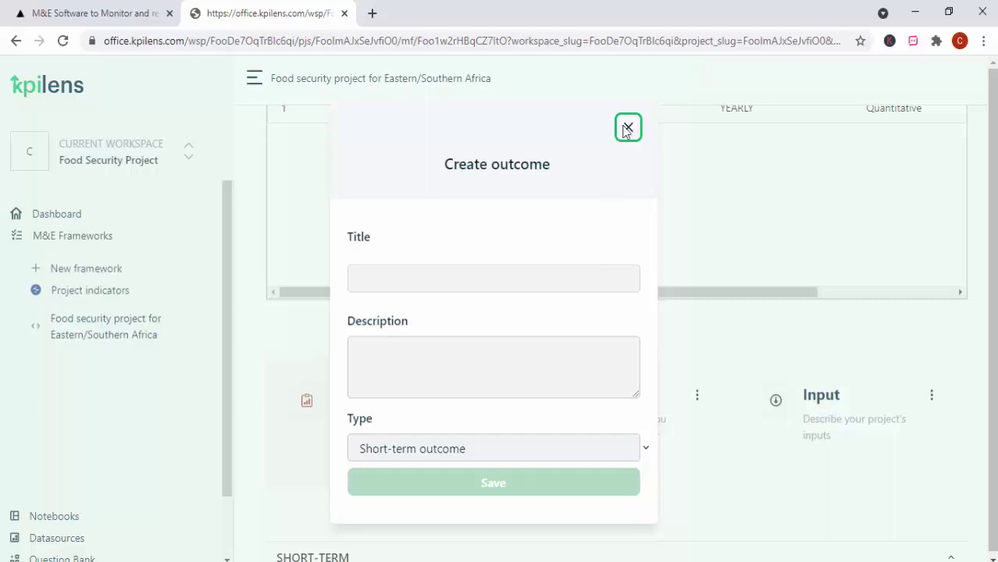
{"action": "left_click", "coordinate": [622, 134]}
{"action": "scroll", "coordinate": [973, 263], "scroll_direction": "up", "scroll_amount": 3}
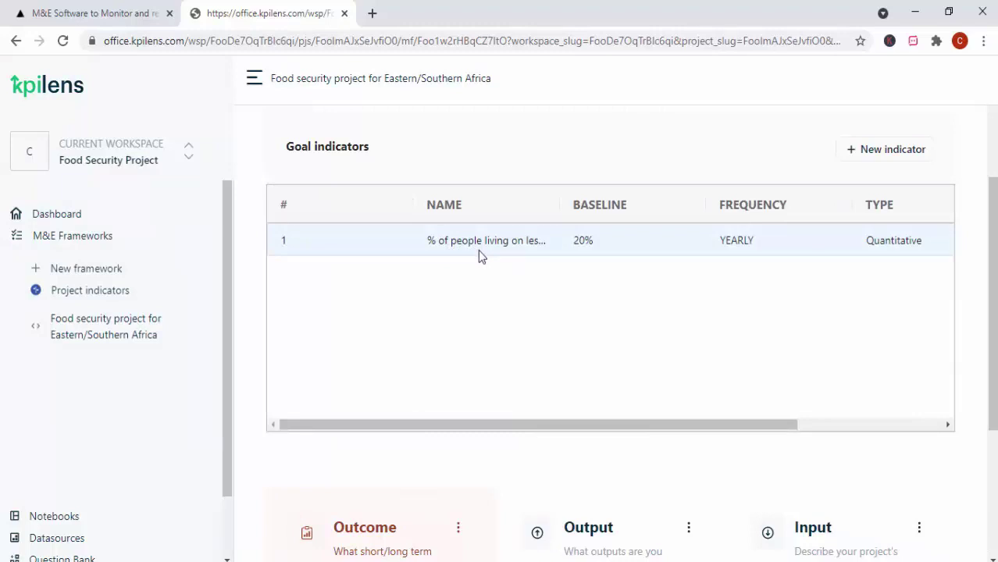
{"action": "left_click", "coordinate": [459, 529]}
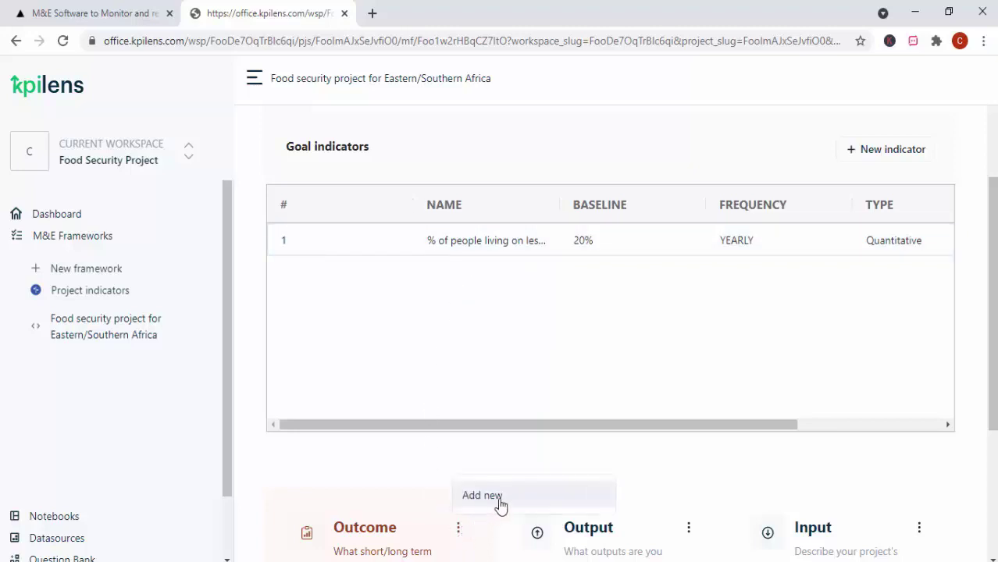
{"action": "left_click", "coordinate": [495, 498]}
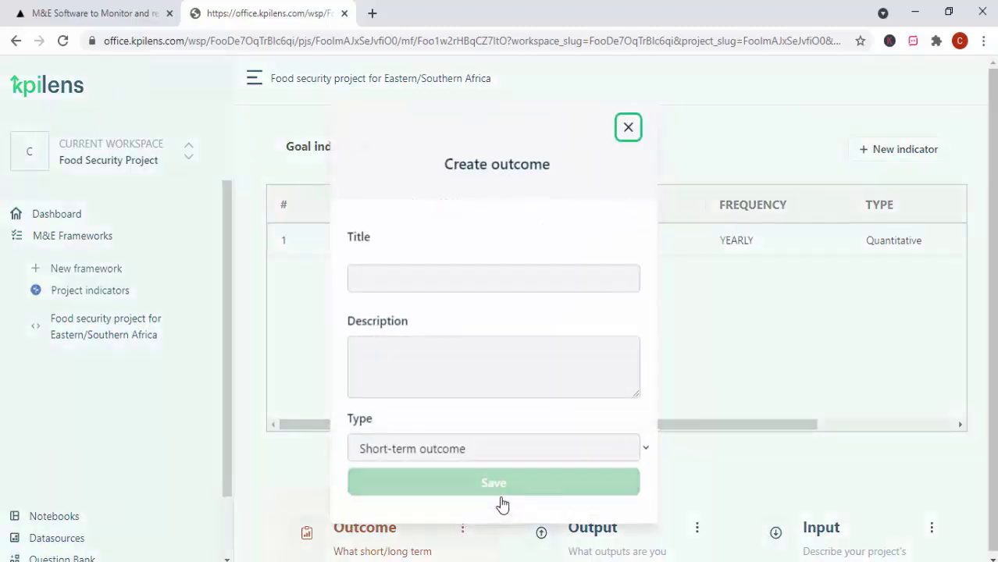
{"action": "left_click", "coordinate": [434, 283]}
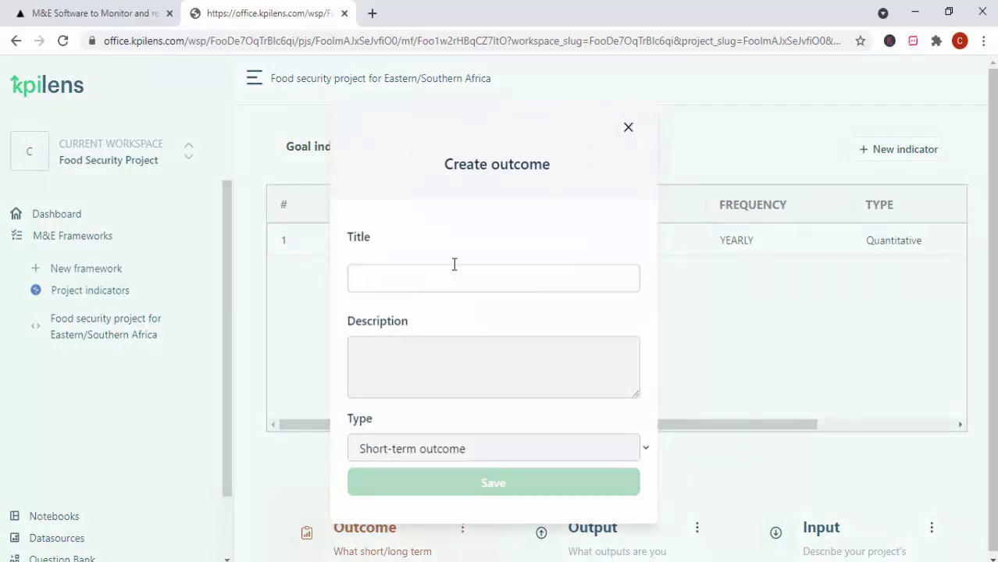
{"action": "left_click", "coordinate": [629, 128]}
{"action": "scroll", "coordinate": [992, 312], "scroll_direction": "down", "scroll_amount": 3}
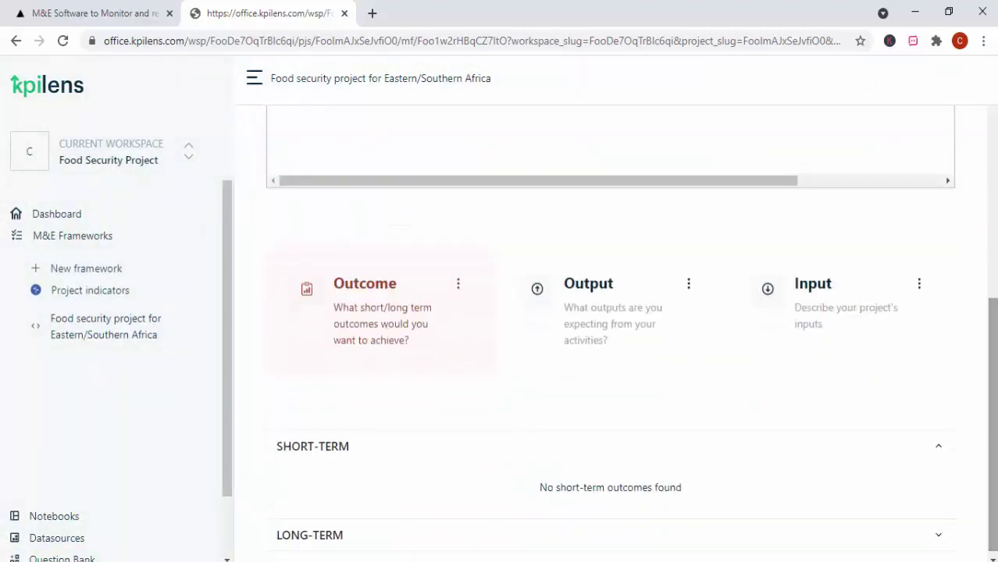
{"action": "left_click", "coordinate": [458, 285]}
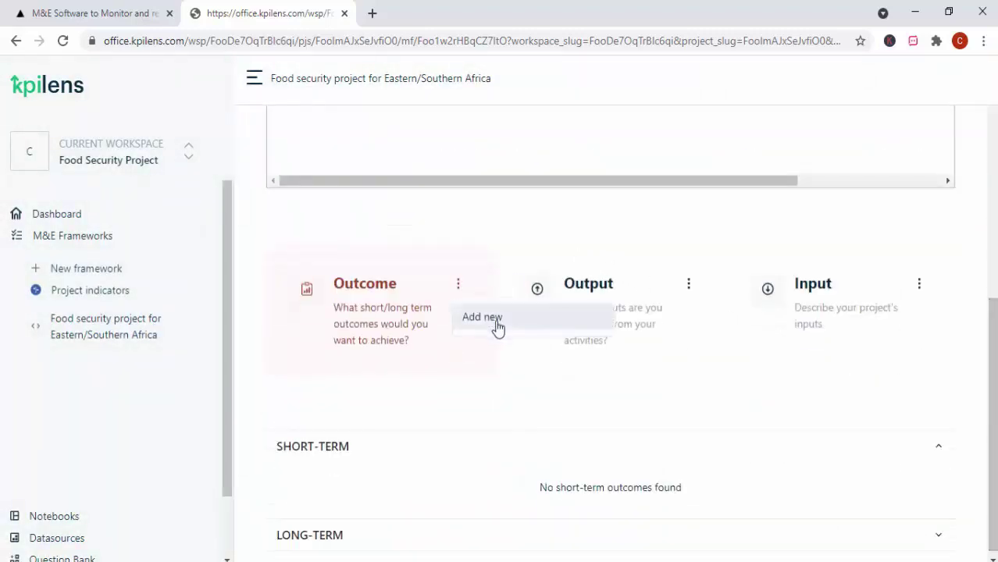
{"action": "left_click", "coordinate": [497, 328]}
Step: Title the outcome 'Amount of income earned in usd', keep it Short-term, and save
{"action": "left_click", "coordinate": [418, 287]}
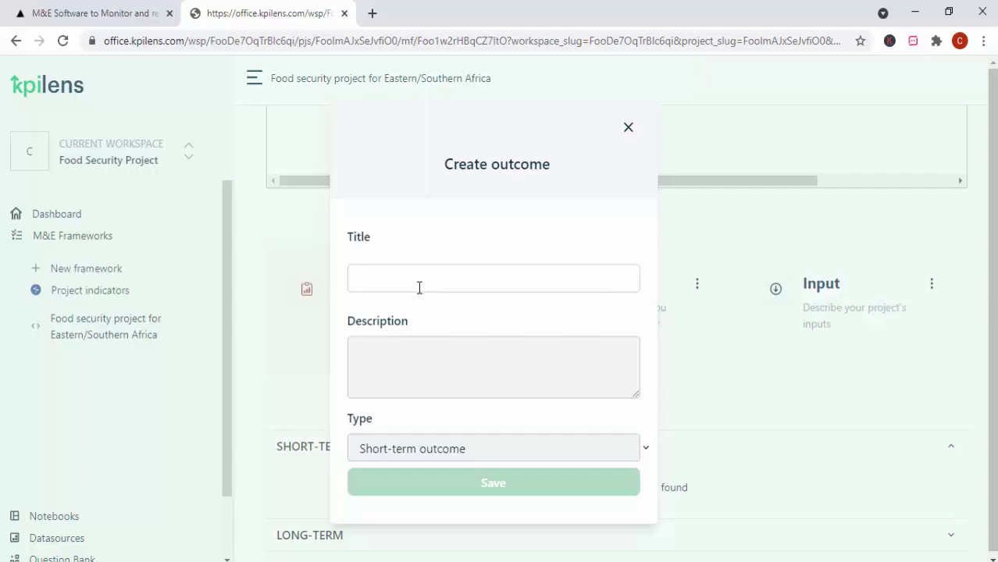
{"action": "type", "text": "%"}
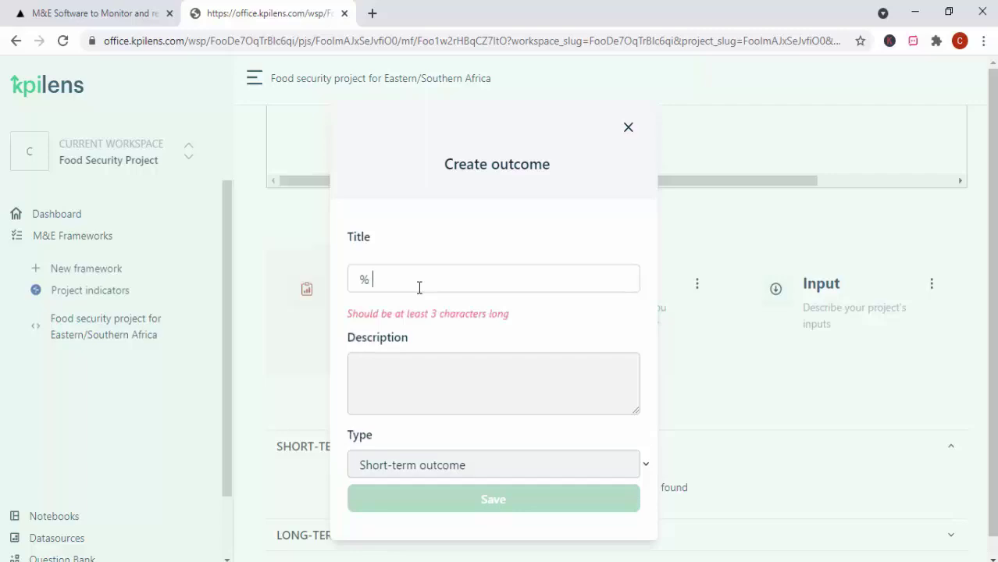
{"action": "key", "text": "BackSpace"}
{"action": "type", "text": "Amount "}
{"action": "type", "text": "of inc"}
{"action": "type", "text": "ome ea"}
{"action": "type", "text": "rned ub"}
{"action": "key", "text": "BackSpace"}
{"action": "key", "text": "BackSpace"}
{"action": "type", "text": "in usd"}
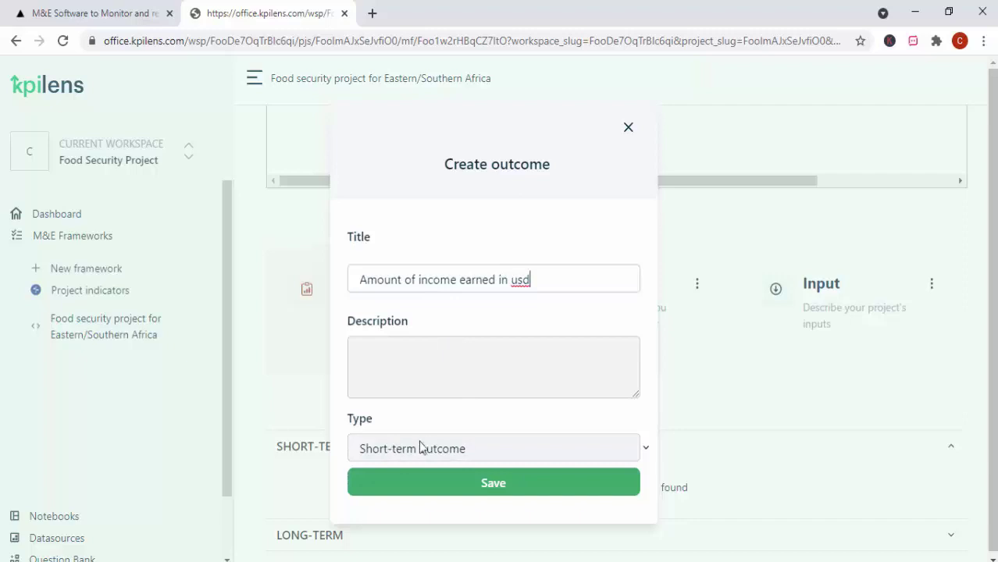
{"action": "left_click", "coordinate": [459, 460]}
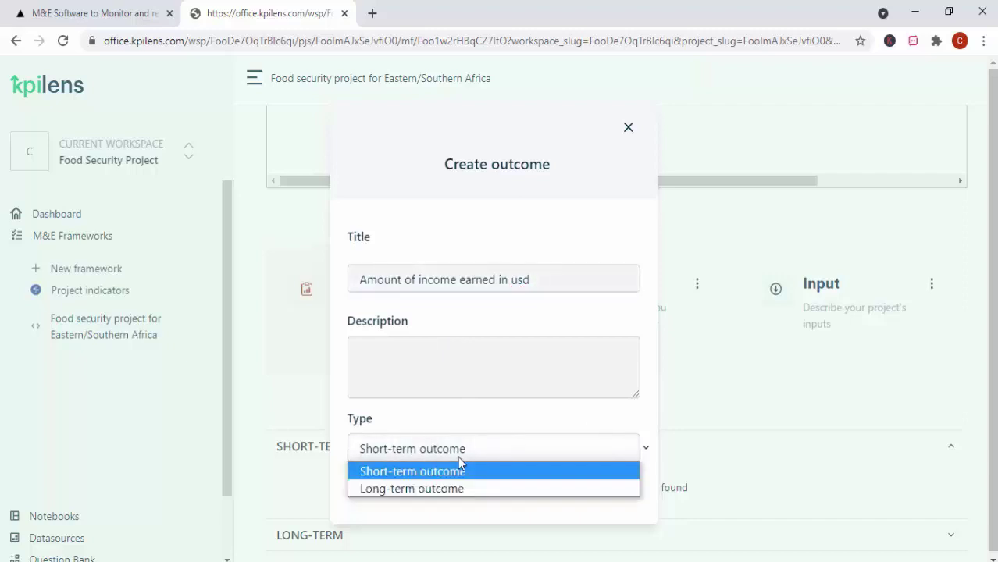
{"action": "left_click", "coordinate": [458, 458]}
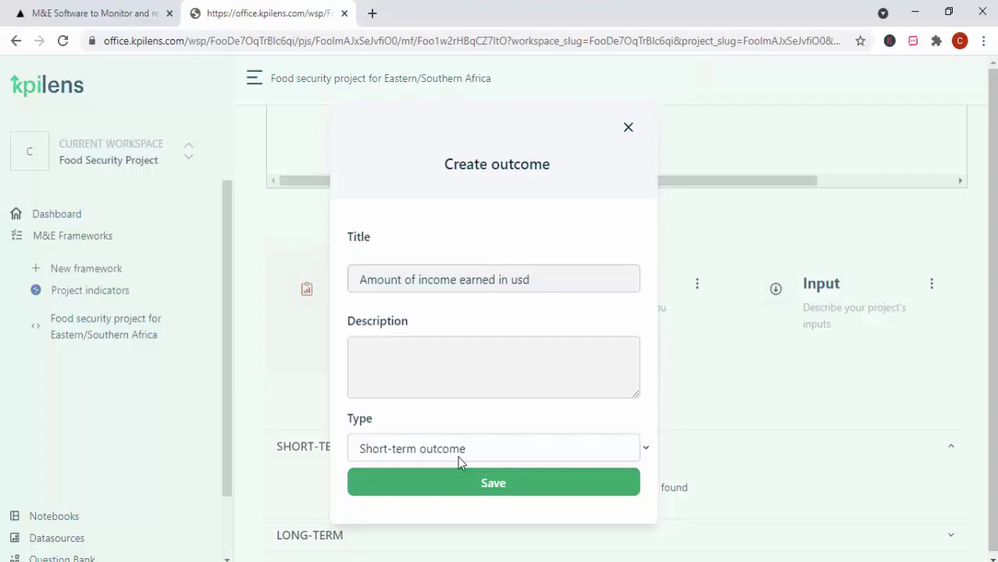
{"action": "left_click", "coordinate": [478, 483]}
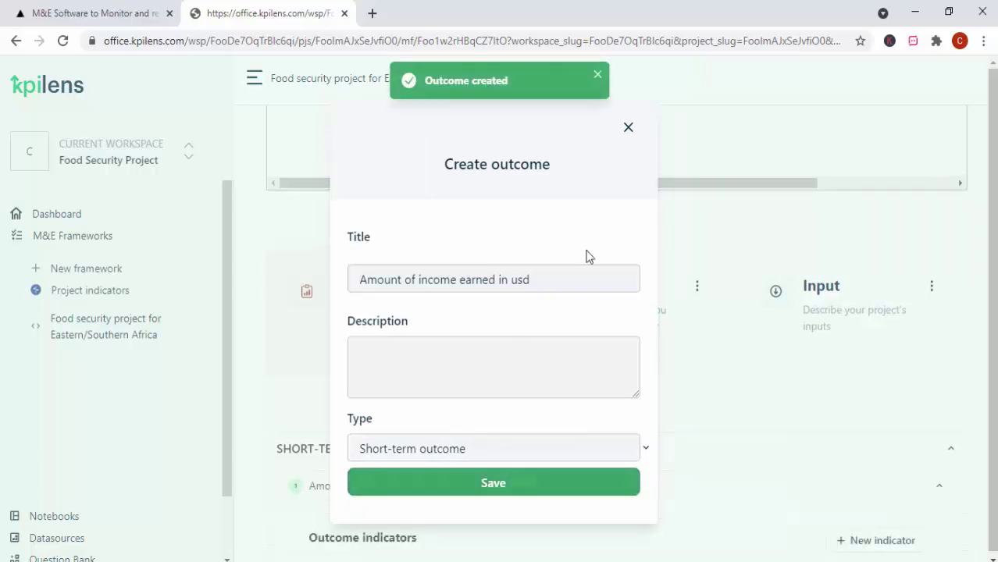
Step: Start a new indicator for the income outcome named 'Income levels in USD'
{"action": "left_click", "coordinate": [628, 128]}
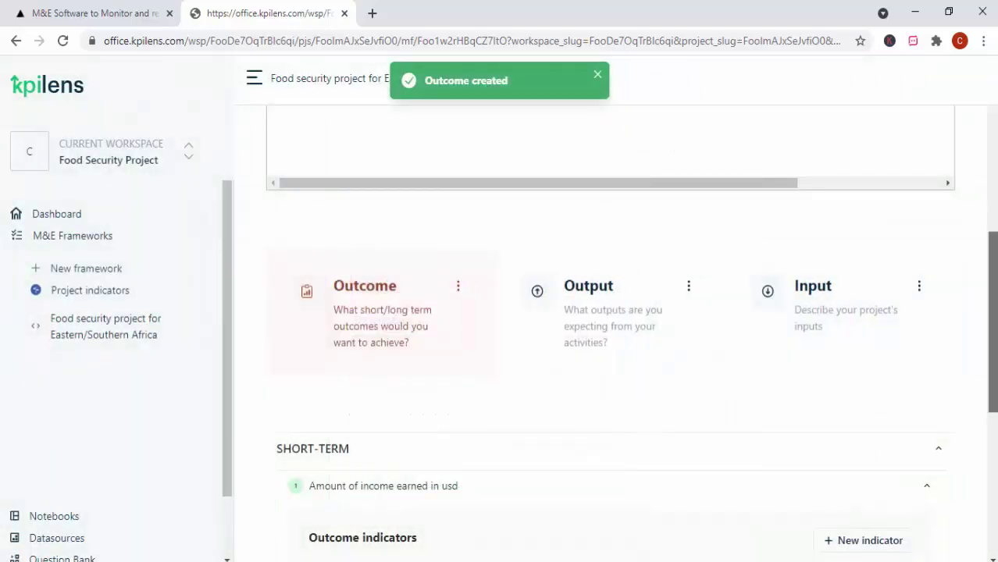
{"action": "scroll", "coordinate": [926, 375], "scroll_direction": "down", "scroll_amount": 4}
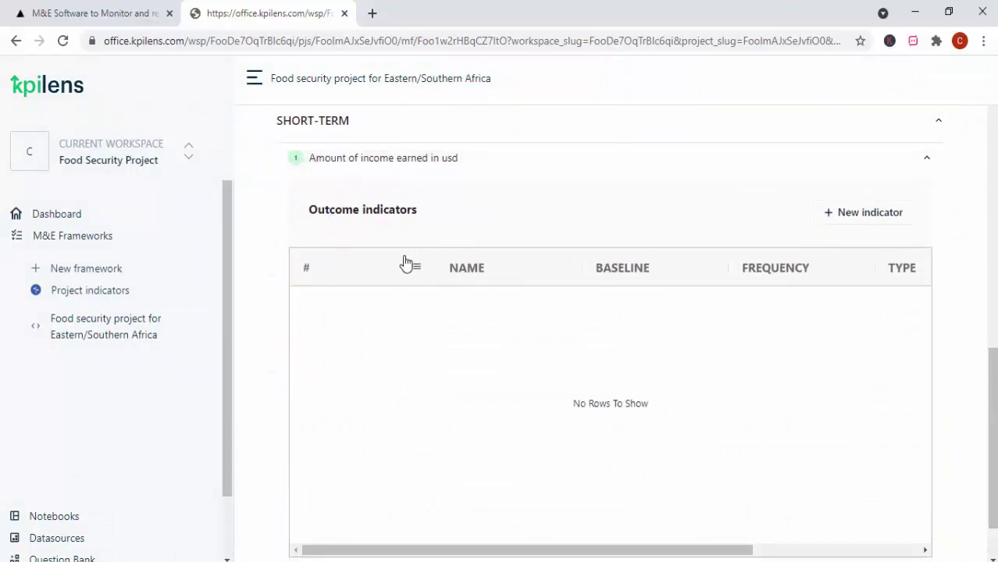
{"action": "left_click", "coordinate": [849, 222]}
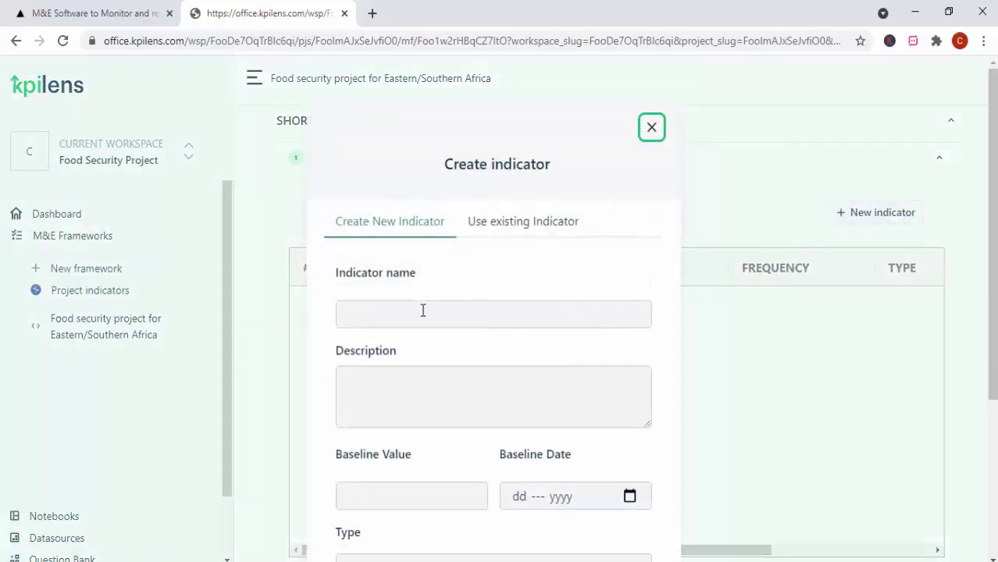
{"action": "left_click", "coordinate": [421, 313]}
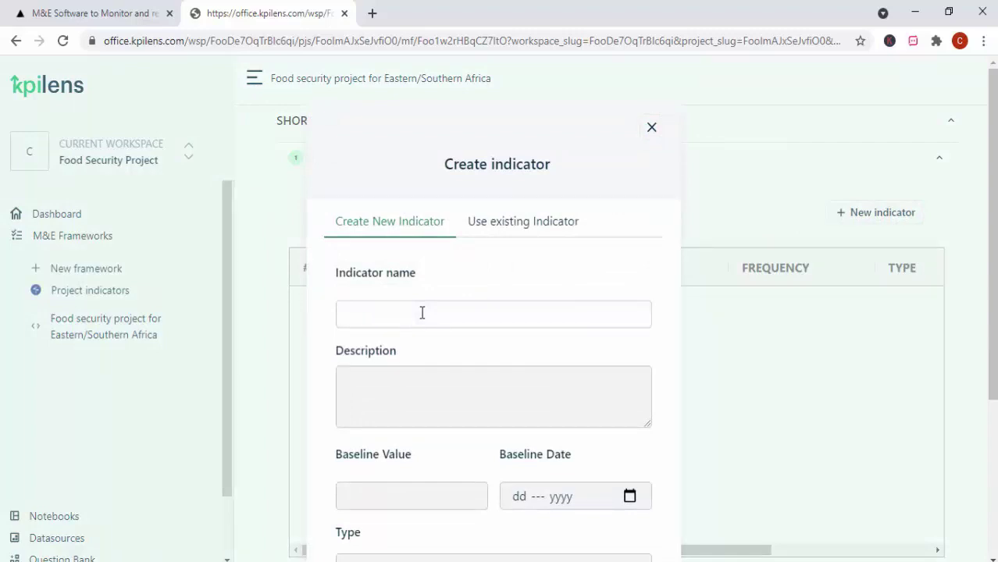
{"action": "type", "text": "Income levels in USD"}
Step: Set the indicator's baseline to $0.5/day dated 9 Aug 2021
{"action": "left_click", "coordinate": [370, 491]}
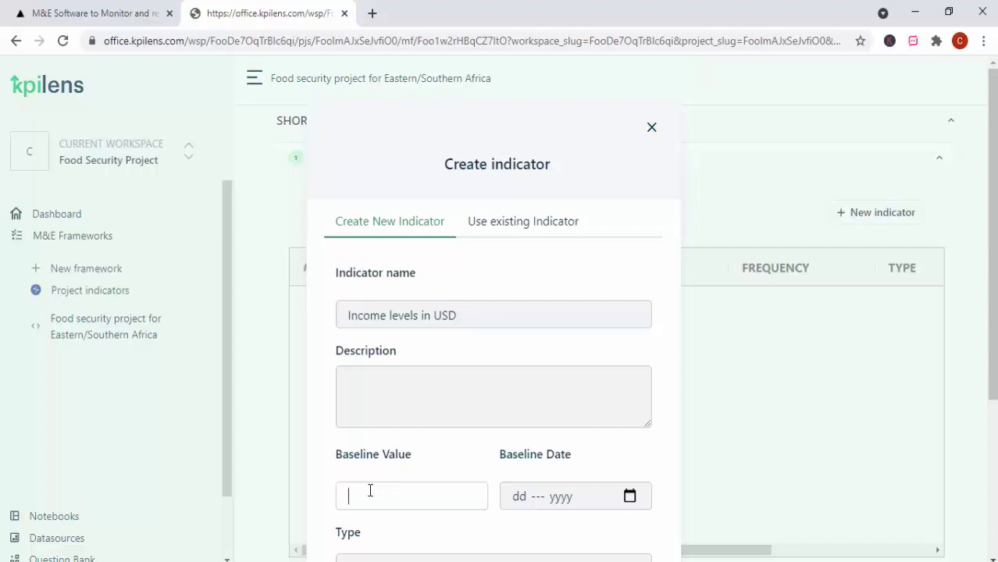
{"action": "type", "text": "0.5"}
{"action": "key", "text": "Home"}
{"action": "type", "text": "$"}
{"action": "key", "text": "End"}
{"action": "type", "text": "/day"}
{"action": "left_click", "coordinate": [629, 497]}
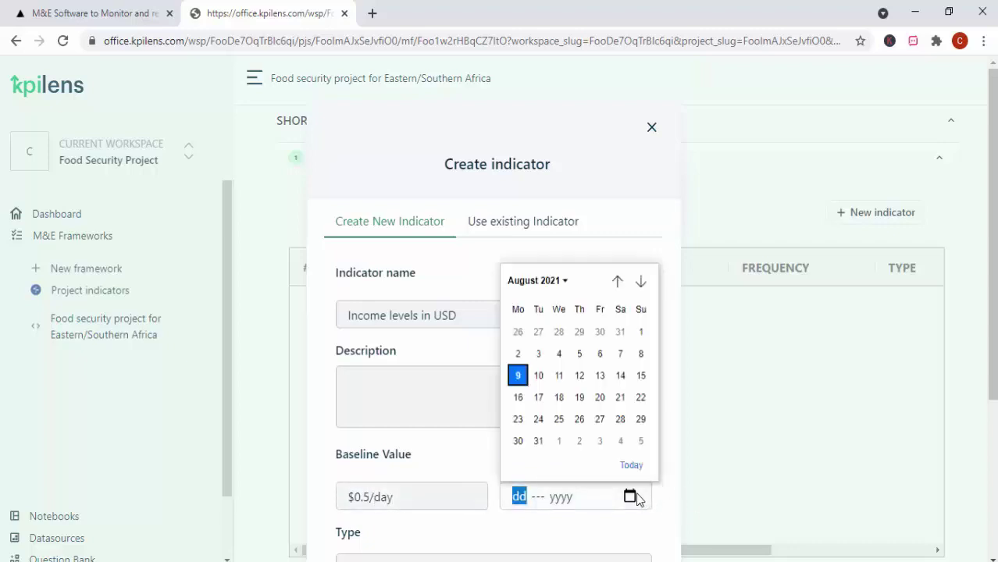
{"action": "left_click", "coordinate": [519, 375]}
Step: Set the frequency to Monthly, save the indicator, and close the form
{"action": "scroll", "coordinate": [817, 375], "scroll_direction": "down", "scroll_amount": 3}
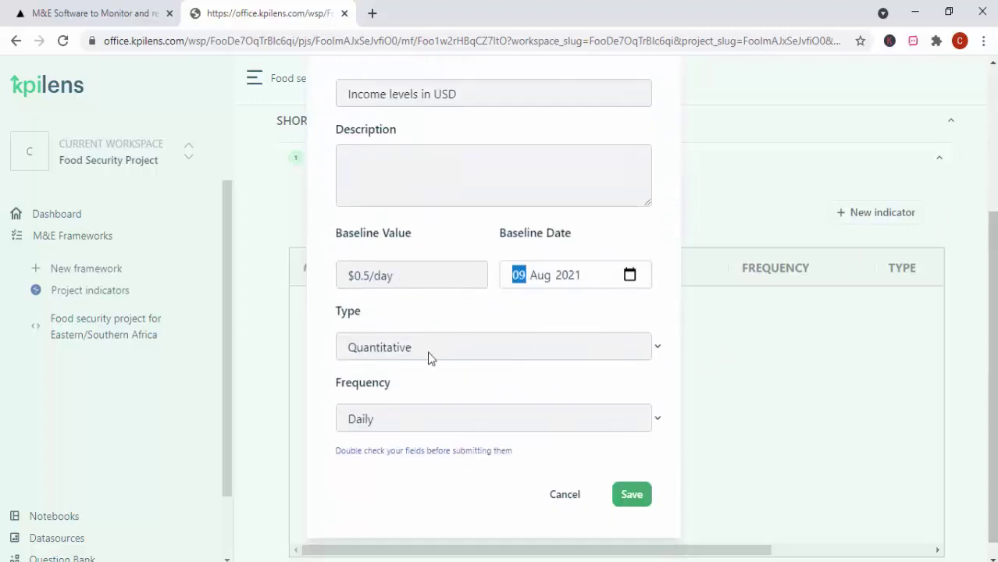
{"action": "left_click", "coordinate": [449, 425]}
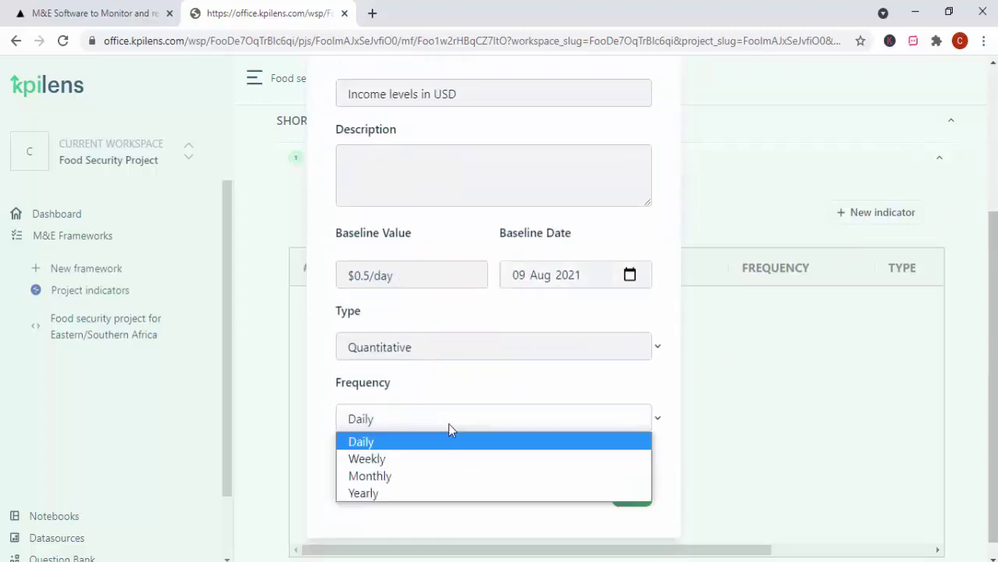
{"action": "left_click", "coordinate": [395, 478]}
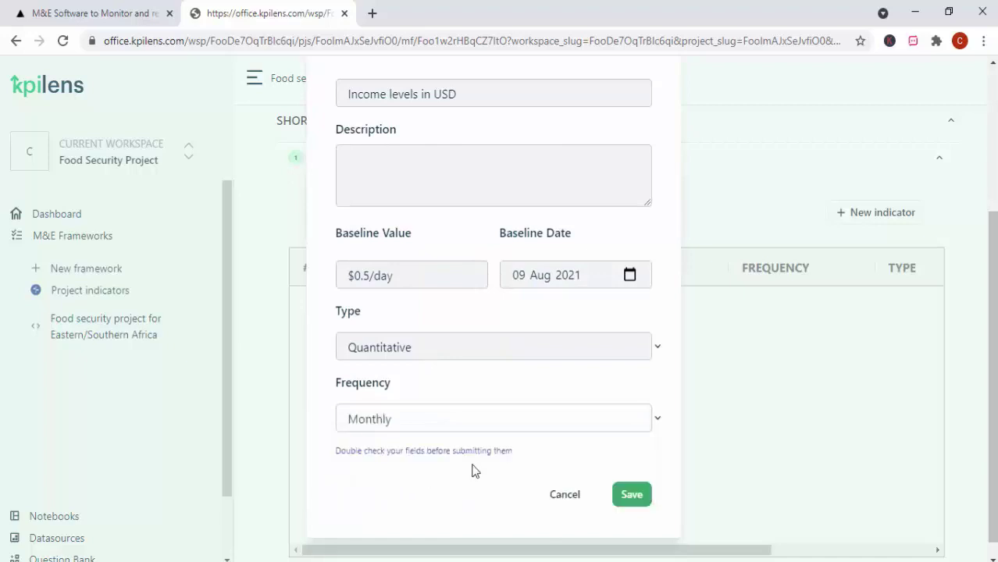
{"action": "left_click", "coordinate": [637, 497]}
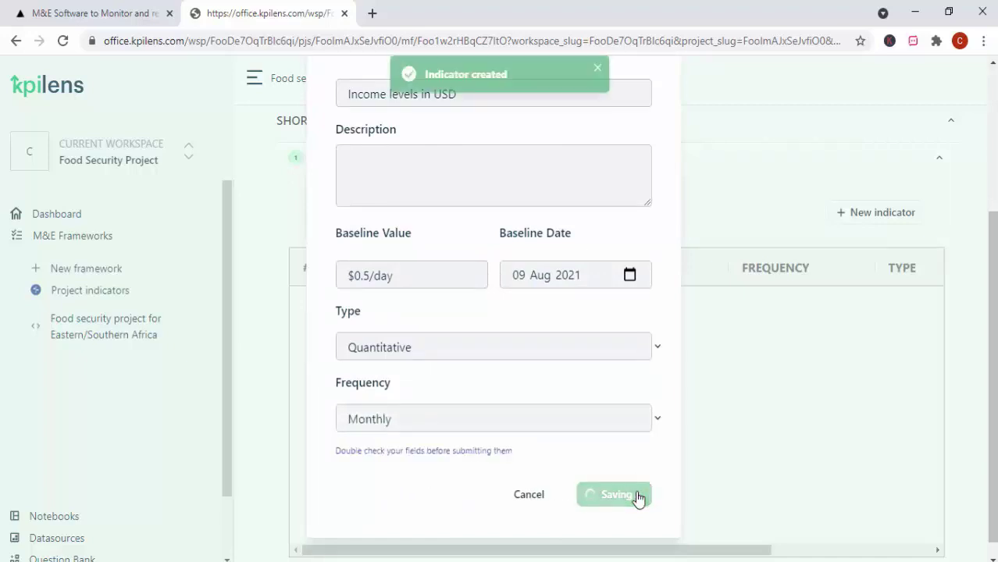
{"action": "left_click", "coordinate": [597, 75]}
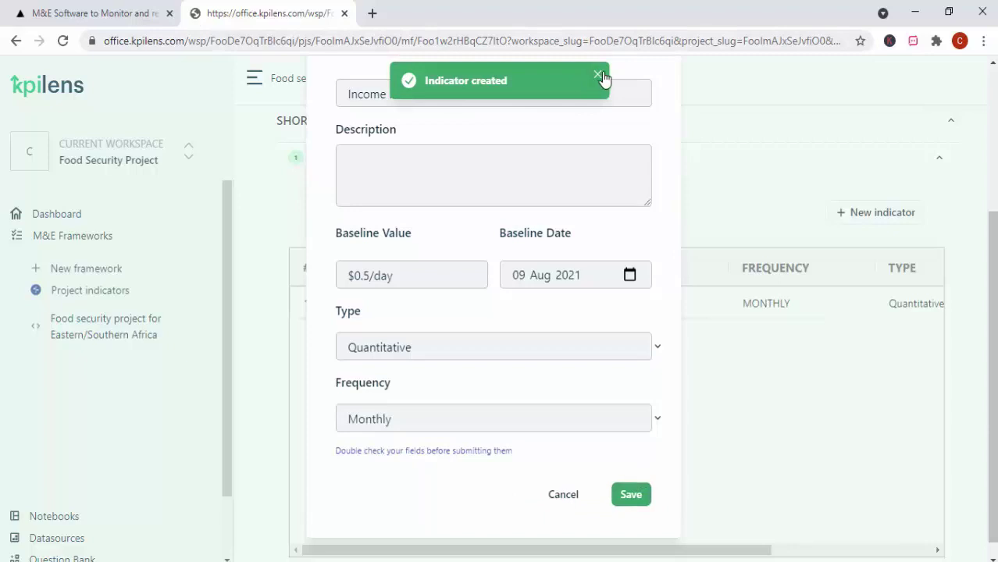
{"action": "left_click", "coordinate": [769, 180]}
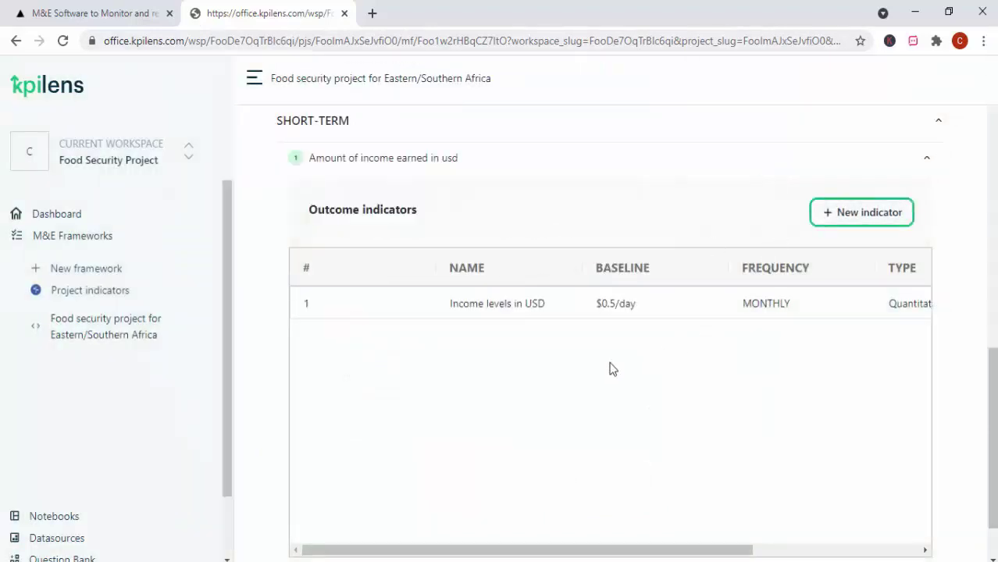
{"action": "left_click_drag", "start_coordinate": [991, 437], "coordinate": [991, 270]}
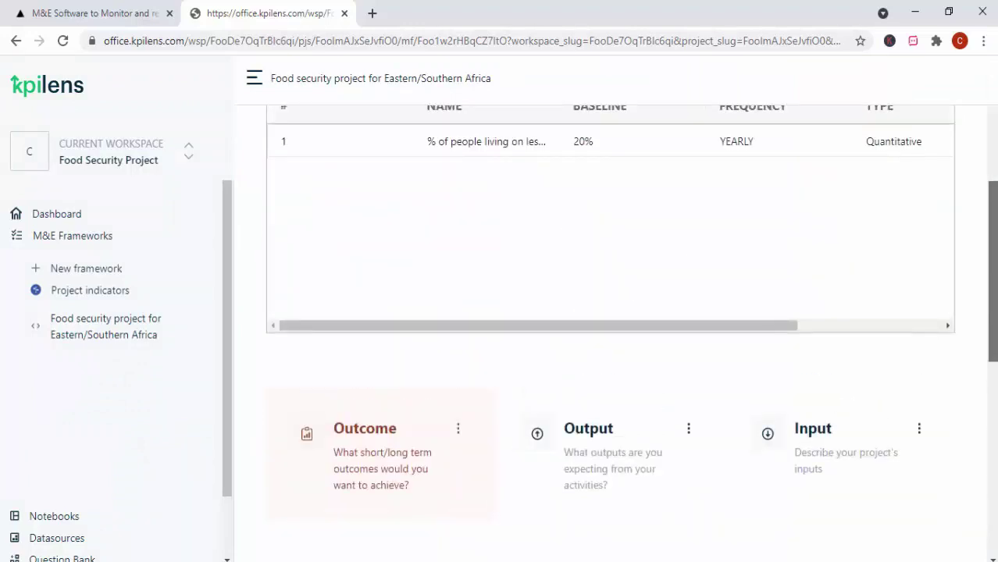
{"action": "left_click_drag", "start_coordinate": [991, 351], "coordinate": [991, 256]}
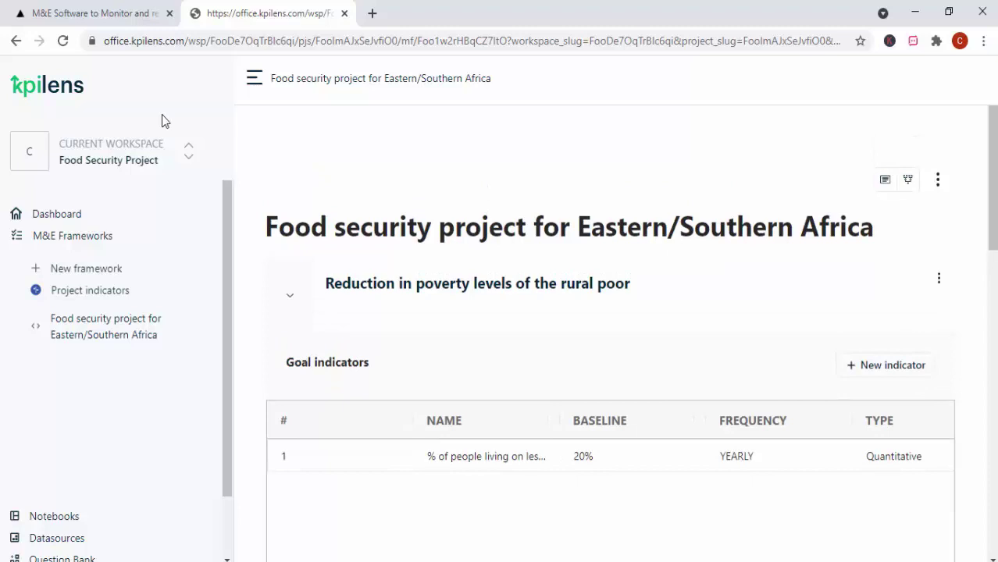
Step: Return to the workspaces and open the M&E Made Simple Default project from its workspace card
{"action": "left_click", "coordinate": [54, 84]}
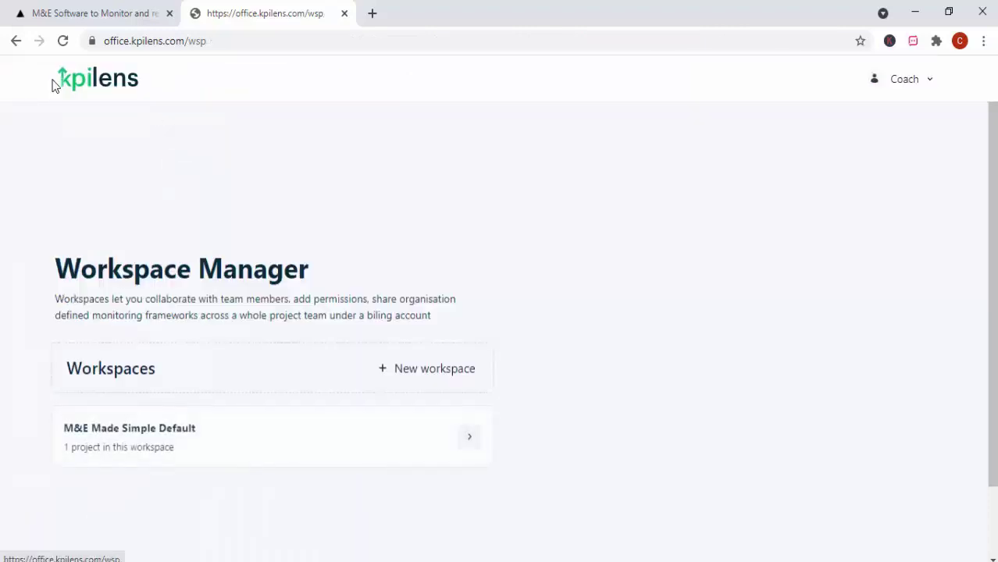
{"action": "scroll", "coordinate": [276, 238], "scroll_direction": "down", "scroll_amount": 2}
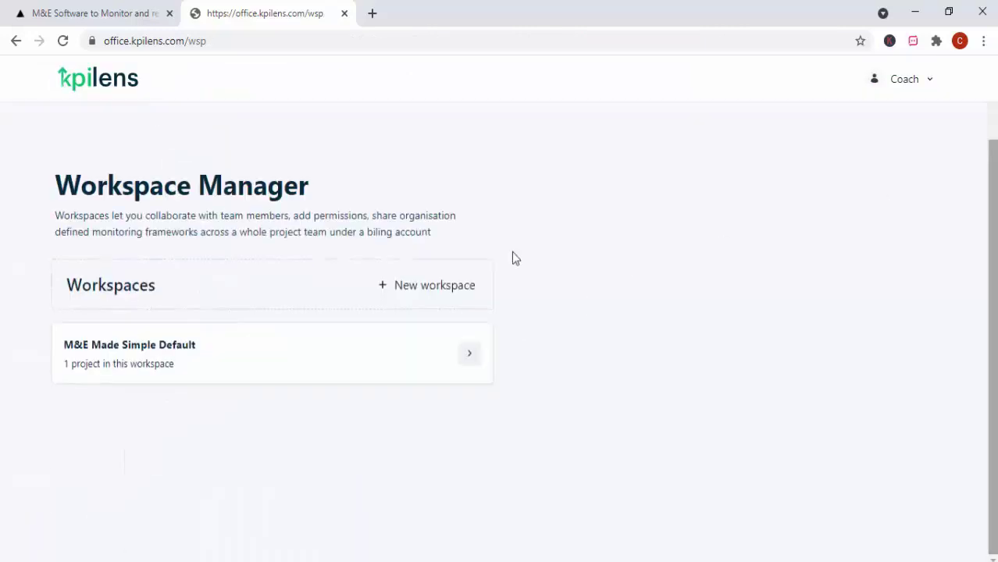
{"action": "left_click", "coordinate": [106, 350]}
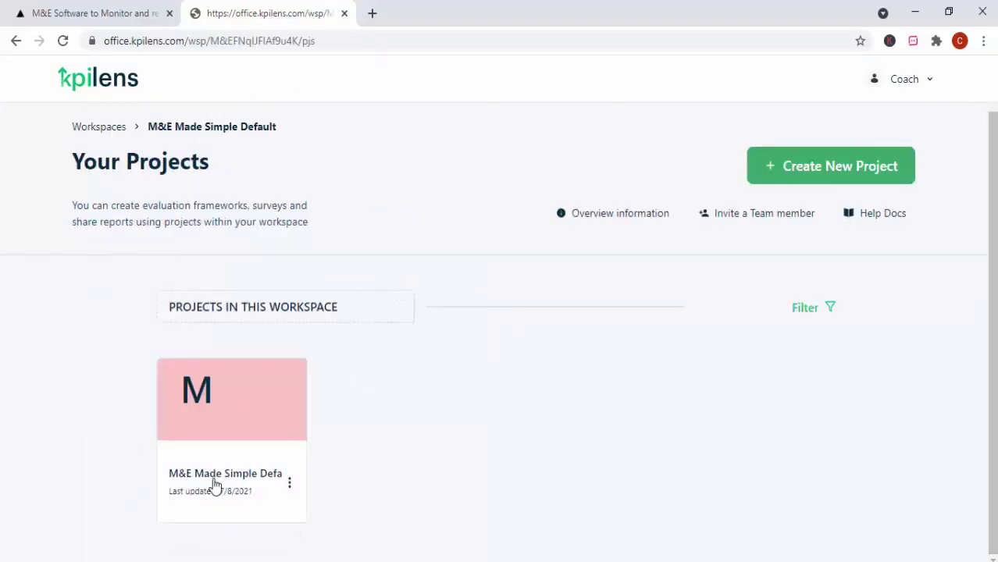
{"action": "left_click", "coordinate": [291, 483]}
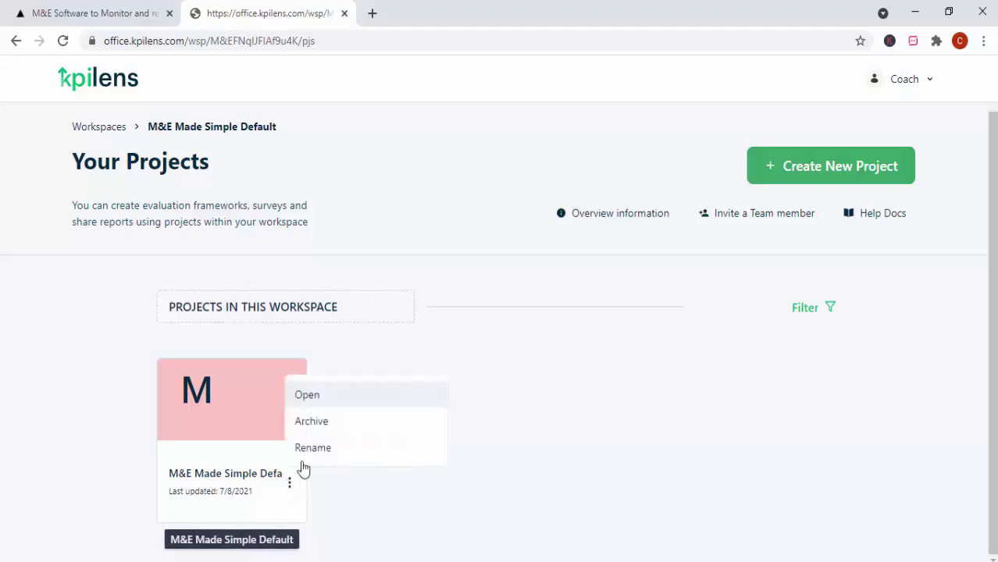
{"action": "left_click", "coordinate": [329, 398]}
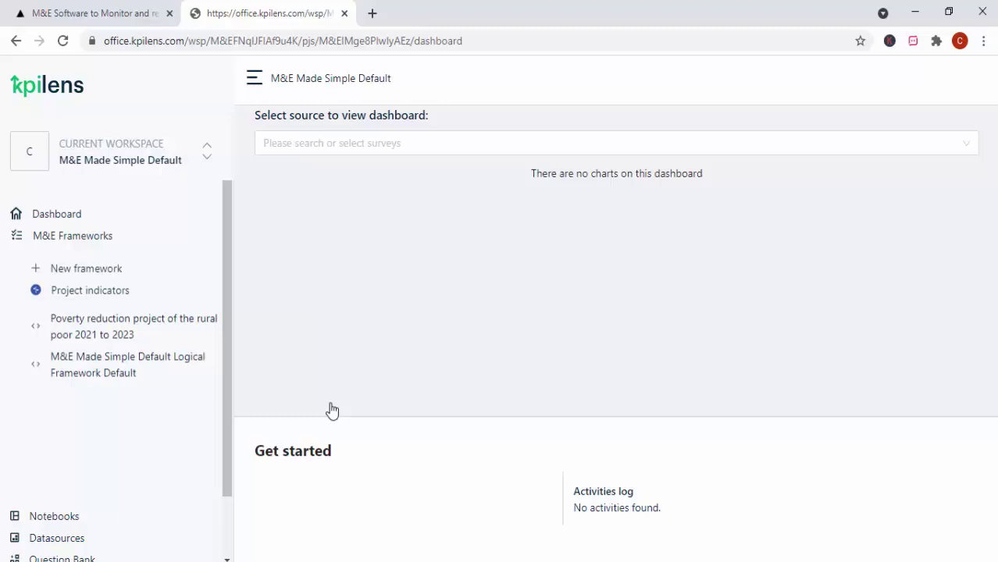
Step: Open the poverty reduction framework and scroll down to its Goal indicators table
{"action": "left_click", "coordinate": [92, 331]}
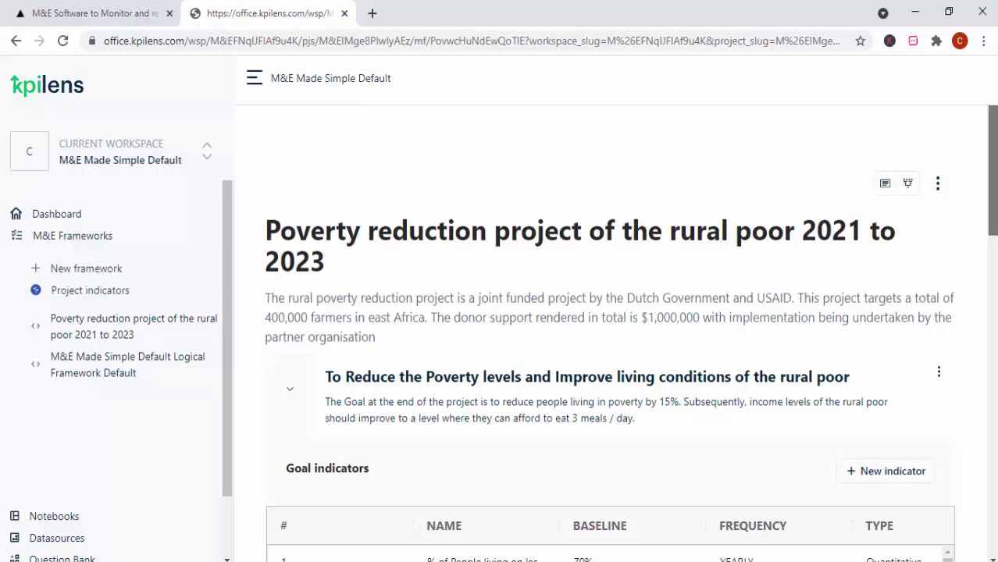
{"action": "scroll", "coordinate": [991, 172], "scroll_direction": "down", "scroll_amount": 3}
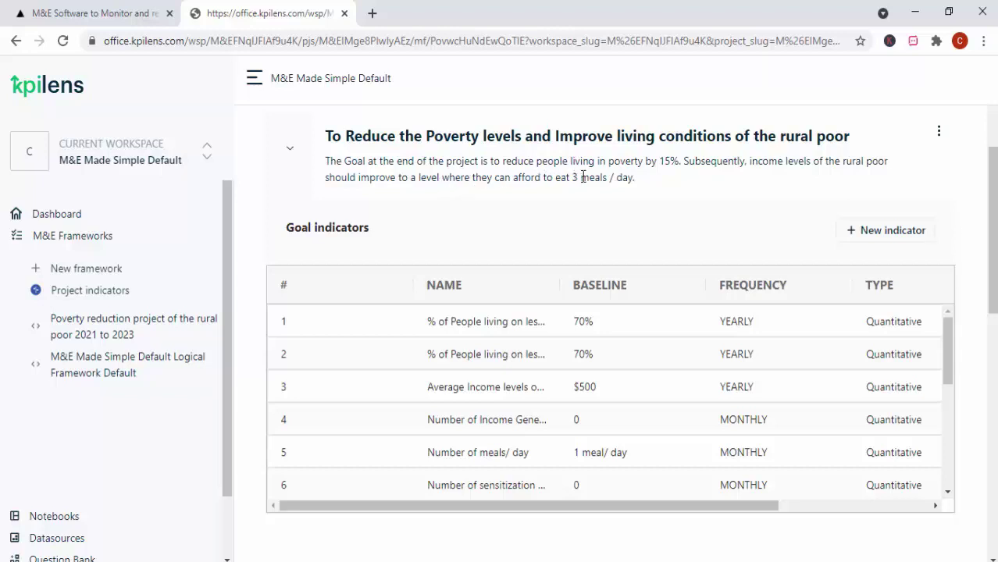
Step: Widen the Goal indicators NAME column, then scroll to the short-term outcome 'Amount of Income Earned by Farmers in USD'
{"action": "scroll", "coordinate": [991, 234], "scroll_direction": "down", "scroll_amount": 1}
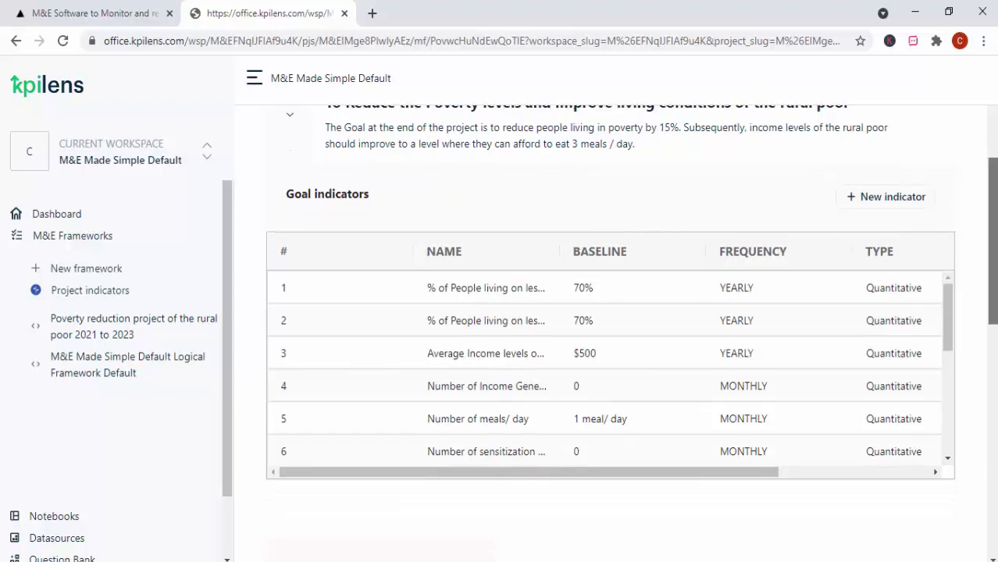
{"action": "scroll", "coordinate": [991, 234], "scroll_direction": "down", "scroll_amount": 1}
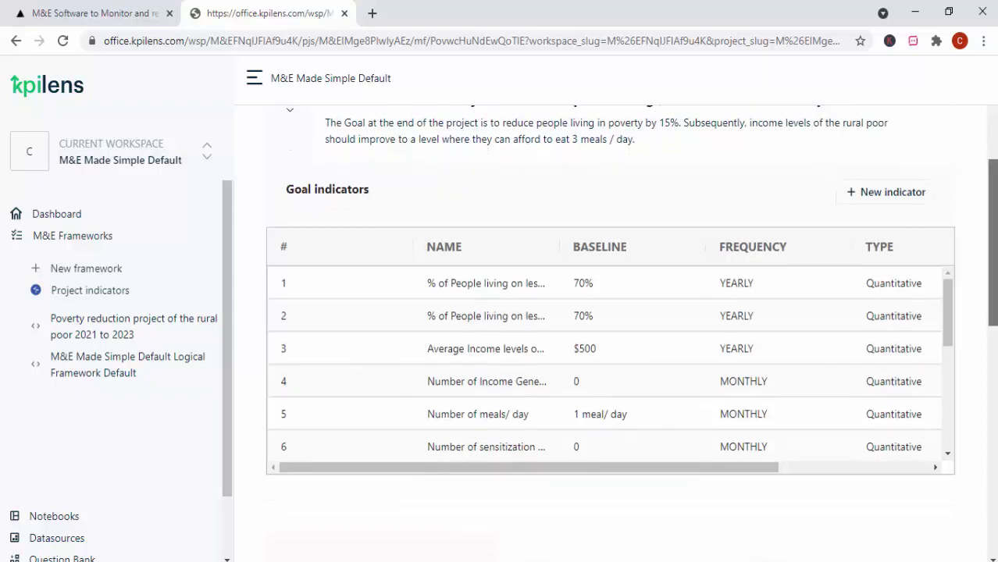
{"action": "scroll", "coordinate": [991, 234], "scroll_direction": "down", "scroll_amount": 1}
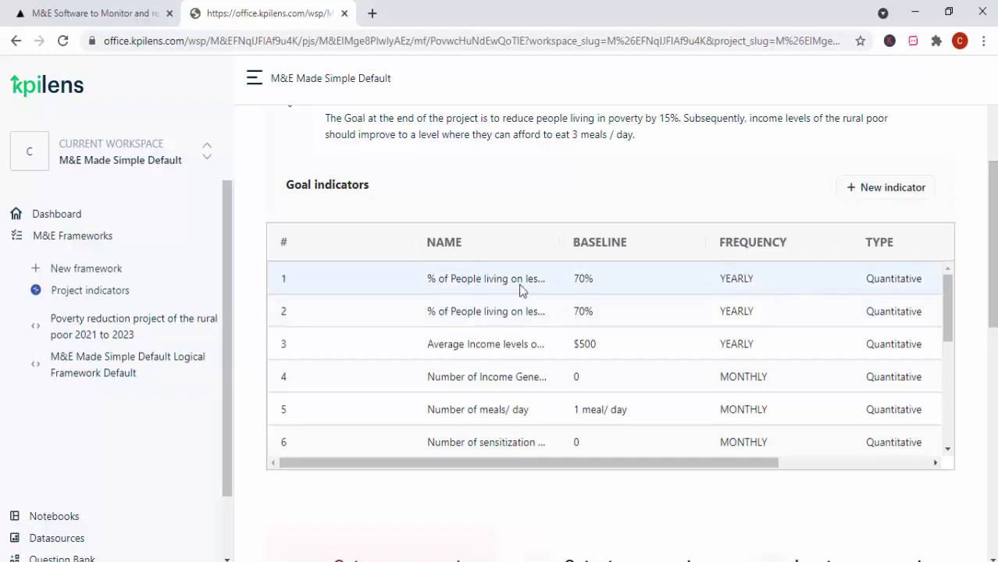
{"action": "mouse_move", "coordinate": [947, 316]}
{"action": "left_mouse_down"}
{"action": "mouse_move", "coordinate": [928, 450]}
{"action": "mouse_move", "coordinate": [955, 301]}
{"action": "left_mouse_up"}
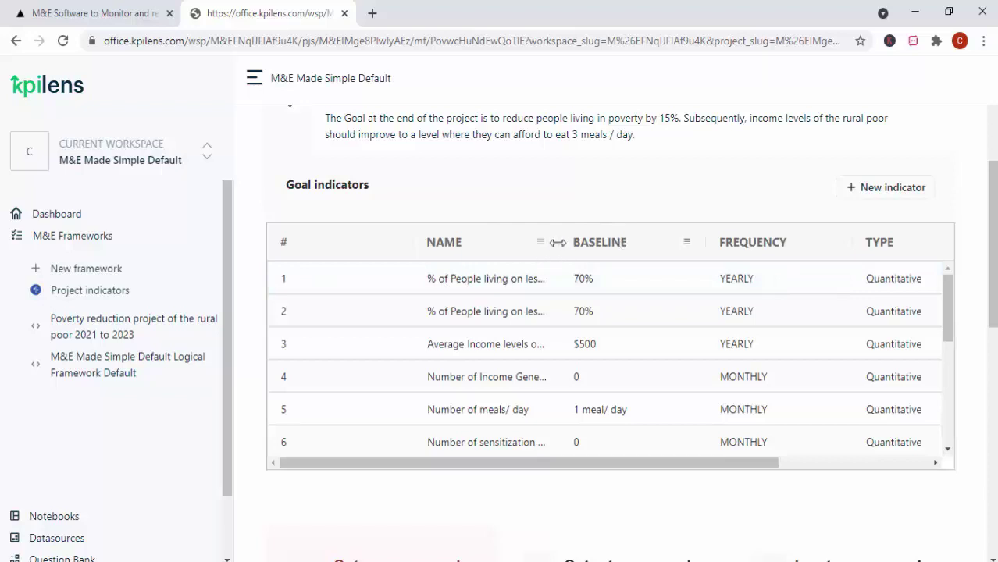
{"action": "left_click_drag", "start_coordinate": [557, 242], "coordinate": [664, 258]}
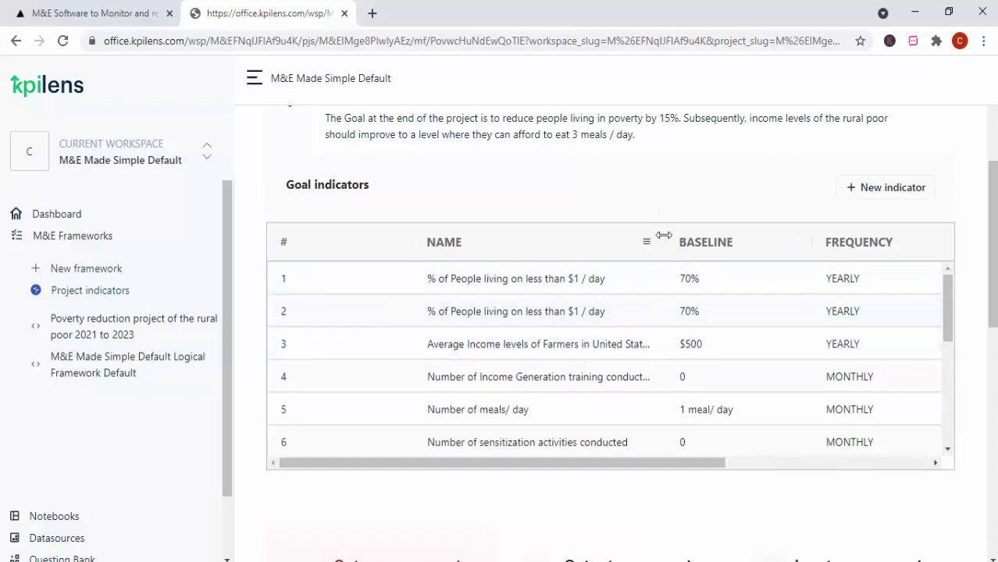
{"action": "left_click_drag", "start_coordinate": [663, 234], "coordinate": [770, 253]}
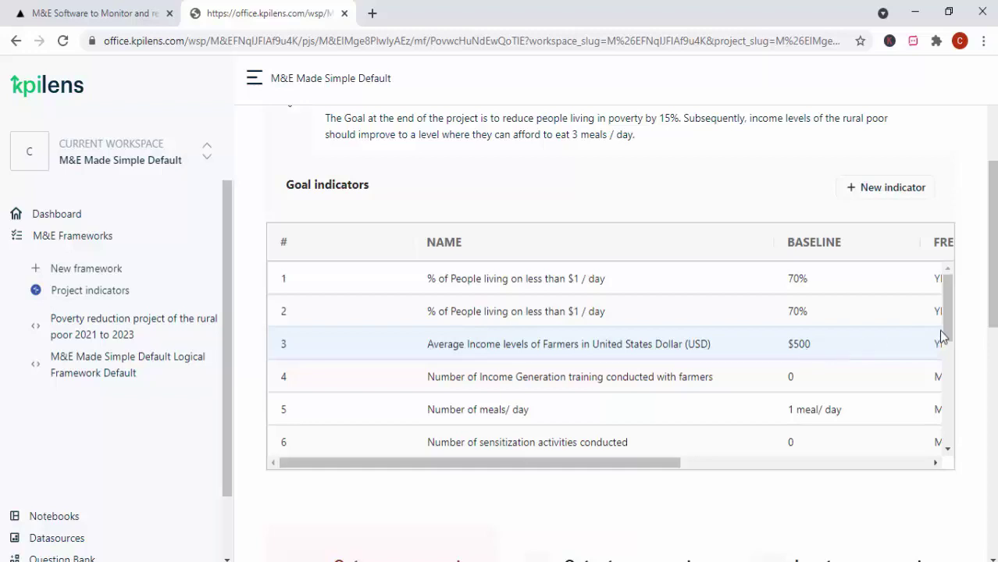
{"action": "left_click_drag", "start_coordinate": [943, 334], "coordinate": [949, 350]}
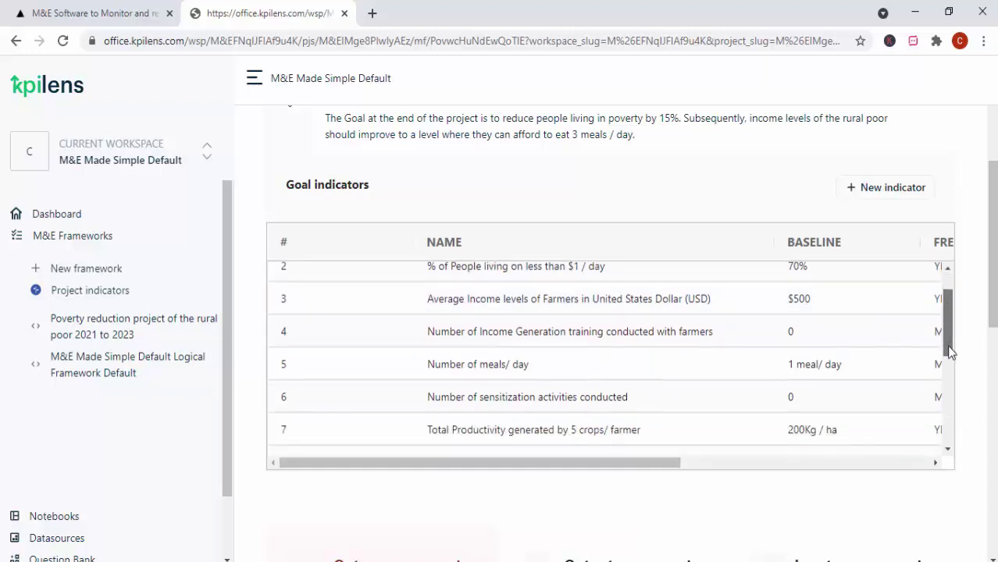
{"action": "left_click_drag", "start_coordinate": [949, 350], "coordinate": [948, 370]}
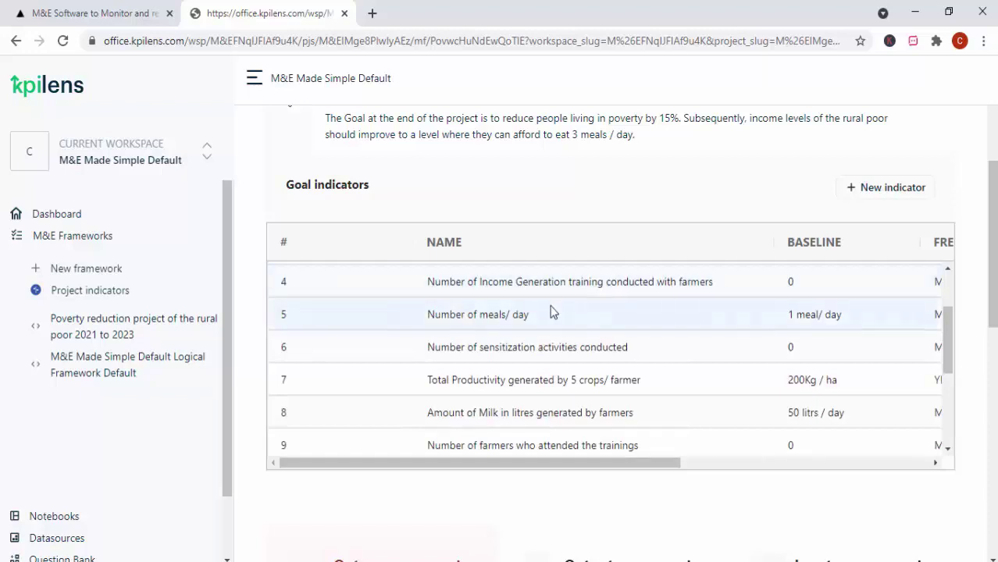
{"action": "left_click_drag", "start_coordinate": [994, 263], "coordinate": [994, 390]}
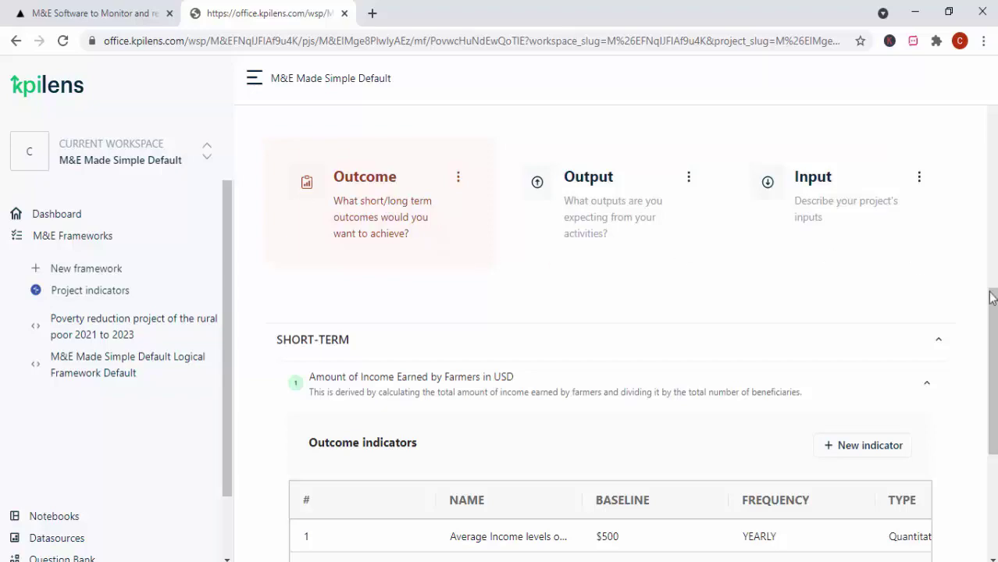
{"action": "left_click_drag", "start_coordinate": [993, 293], "coordinate": [992, 114]}
{"action": "left_click_drag", "start_coordinate": [992, 178], "coordinate": [992, 167]}
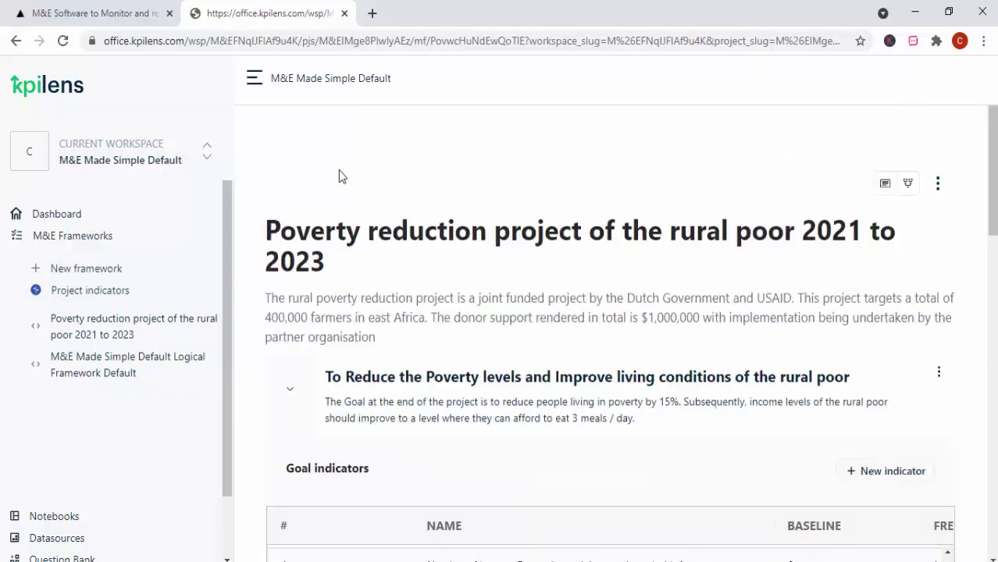
{"action": "left_click_drag", "start_coordinate": [222, 231], "coordinate": [218, 369]}
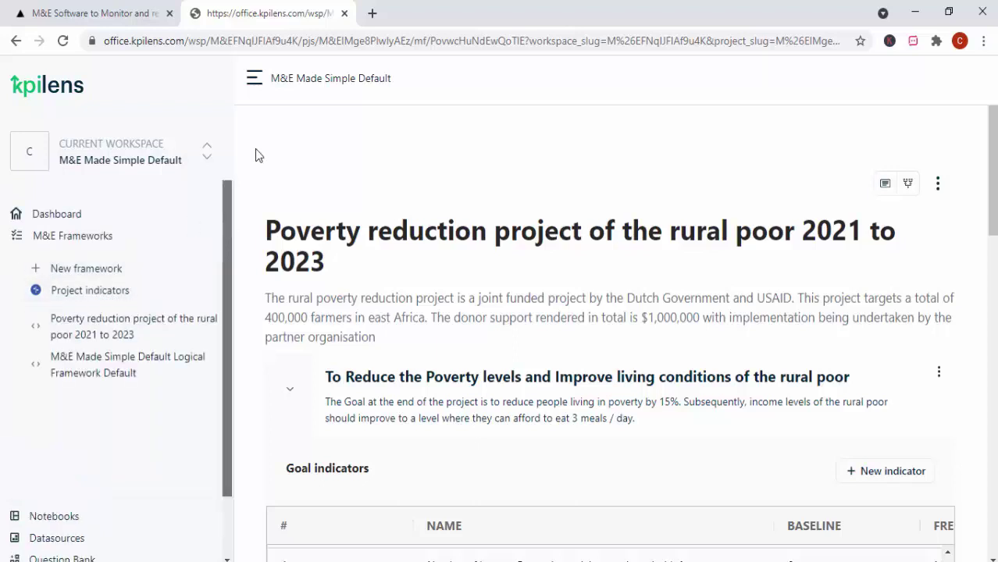
Step: Go to the project dashboard and open Forms to view the published Poverty Reduction form
{"action": "left_click", "coordinate": [60, 219]}
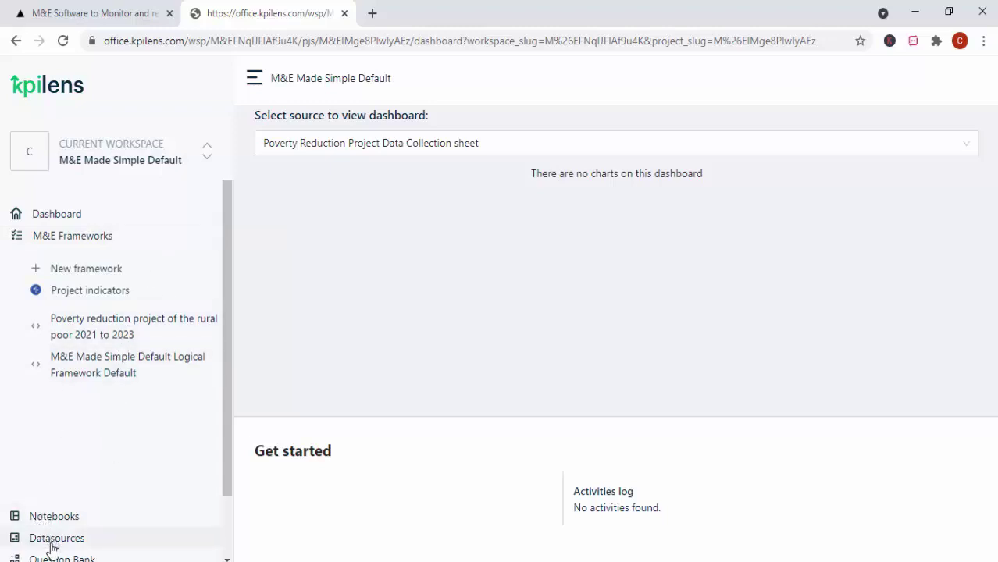
{"action": "left_click_drag", "start_coordinate": [52, 548], "coordinate": [56, 549]}
{"action": "double_click", "coordinate": [56, 548]}
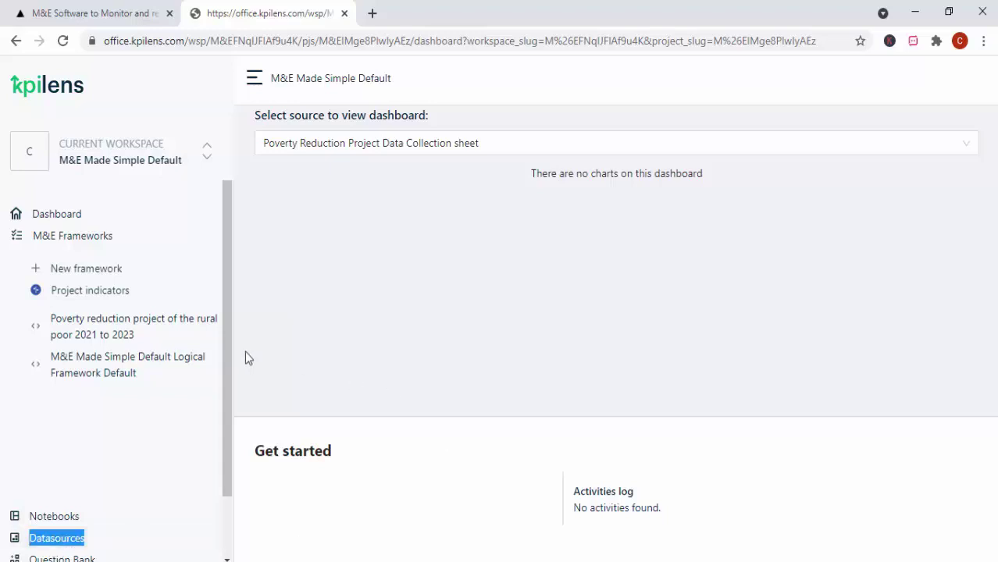
{"action": "left_click_drag", "start_coordinate": [221, 343], "coordinate": [238, 496]}
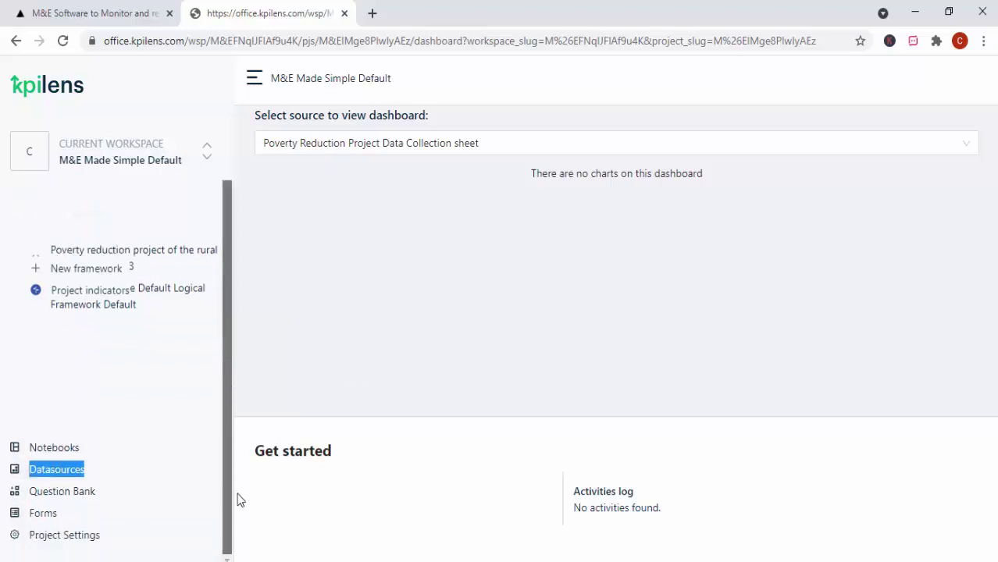
{"action": "left_click", "coordinate": [61, 500]}
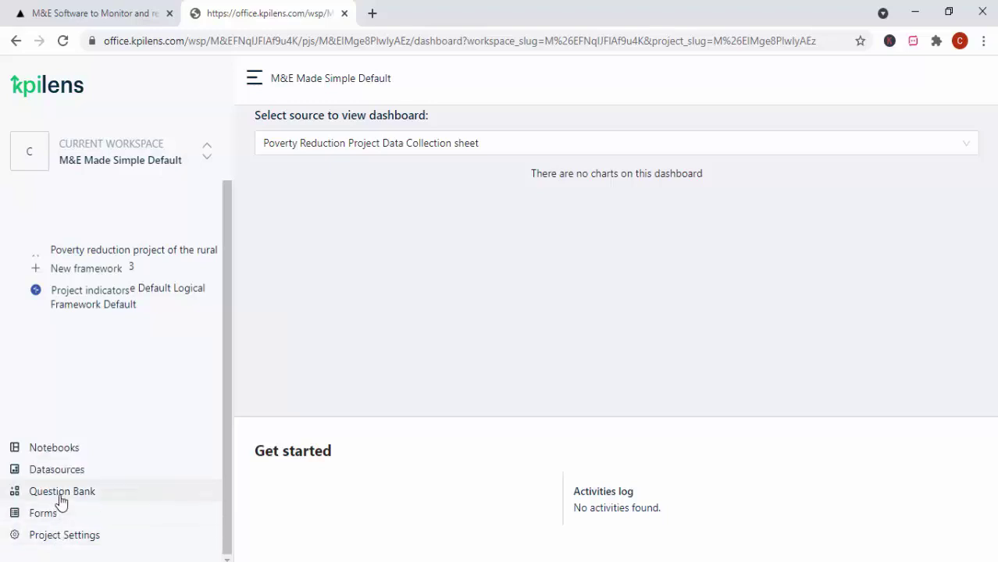
{"action": "left_click", "coordinate": [49, 517]}
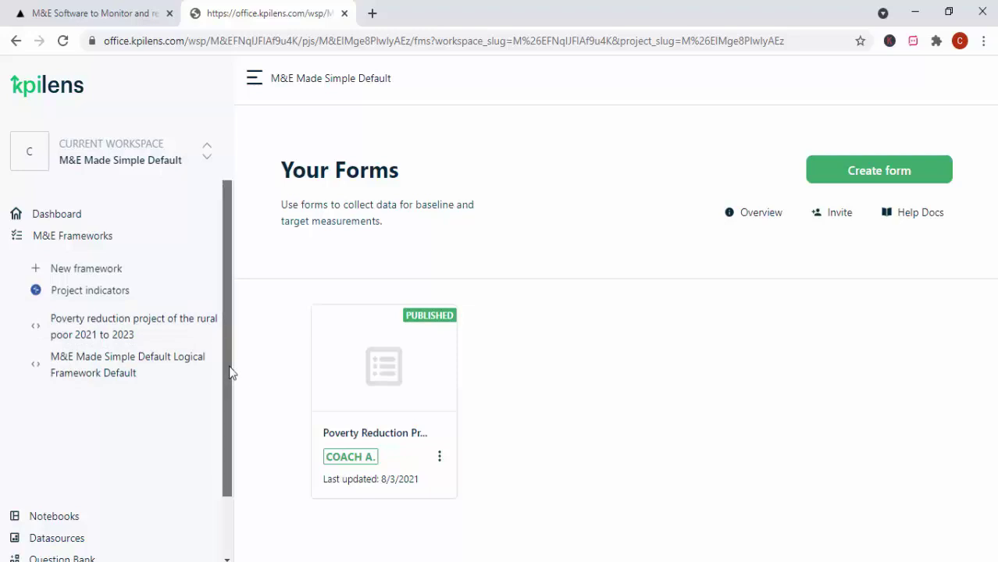
{"action": "scroll", "coordinate": [219, 478], "scroll_direction": "down", "scroll_amount": 2}
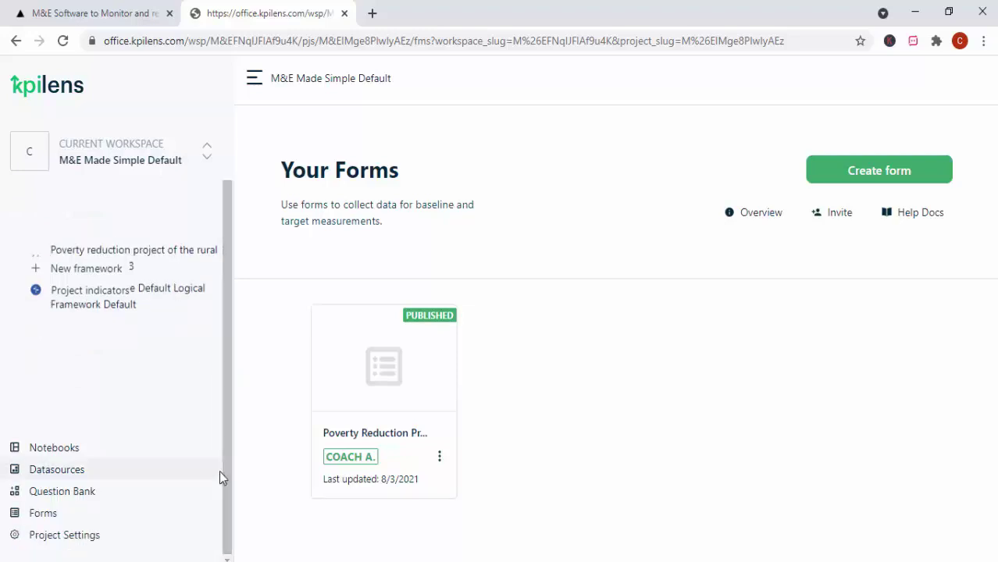
{"action": "double_click", "coordinate": [57, 470]}
{"action": "double_click", "coordinate": [52, 450]}
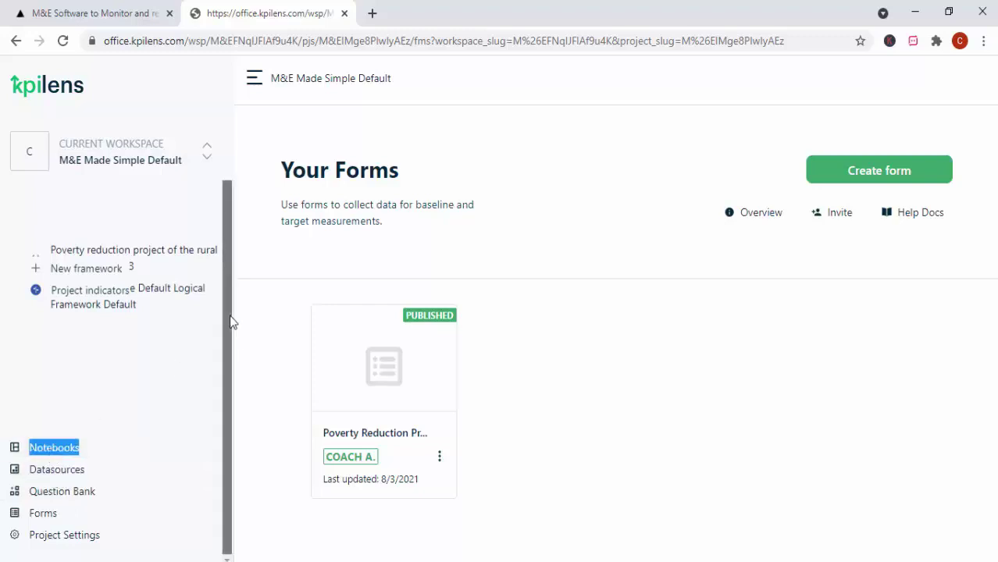
Step: Open the poverty reduction framework as a mind map and pan the goal node into view
{"action": "left_click", "coordinate": [100, 339]}
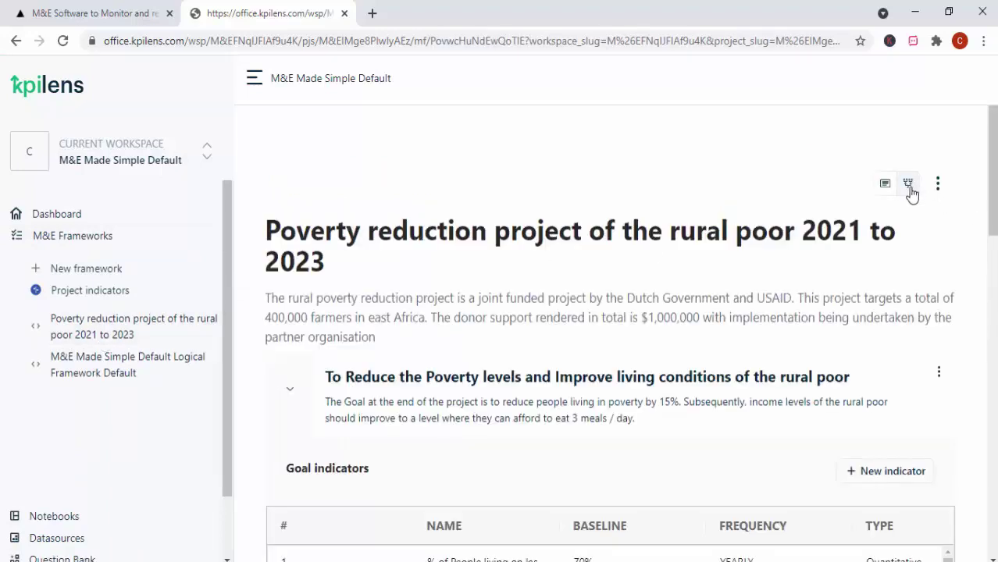
{"action": "left_click", "coordinate": [908, 185]}
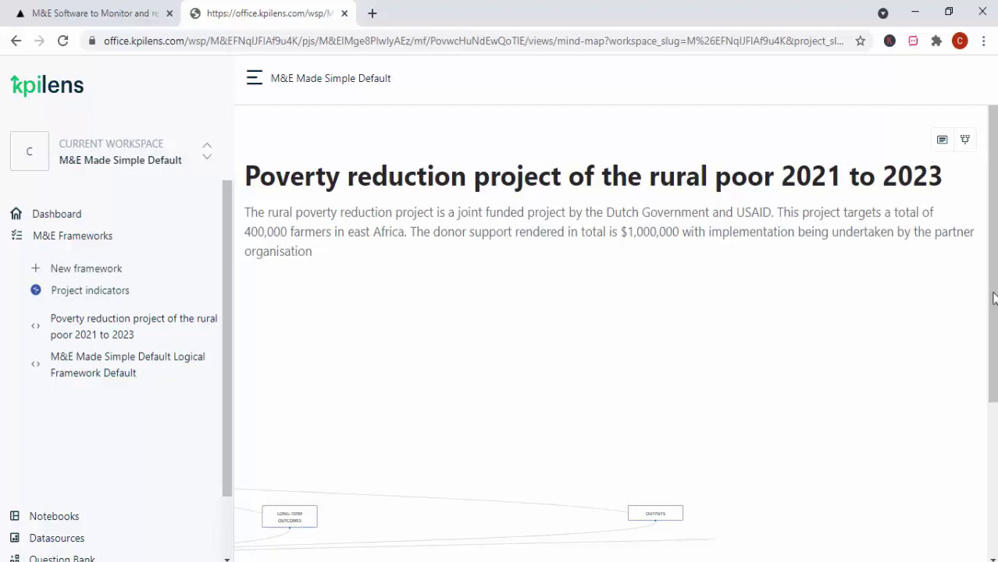
{"action": "left_click_drag", "start_coordinate": [993, 341], "coordinate": [993, 455]}
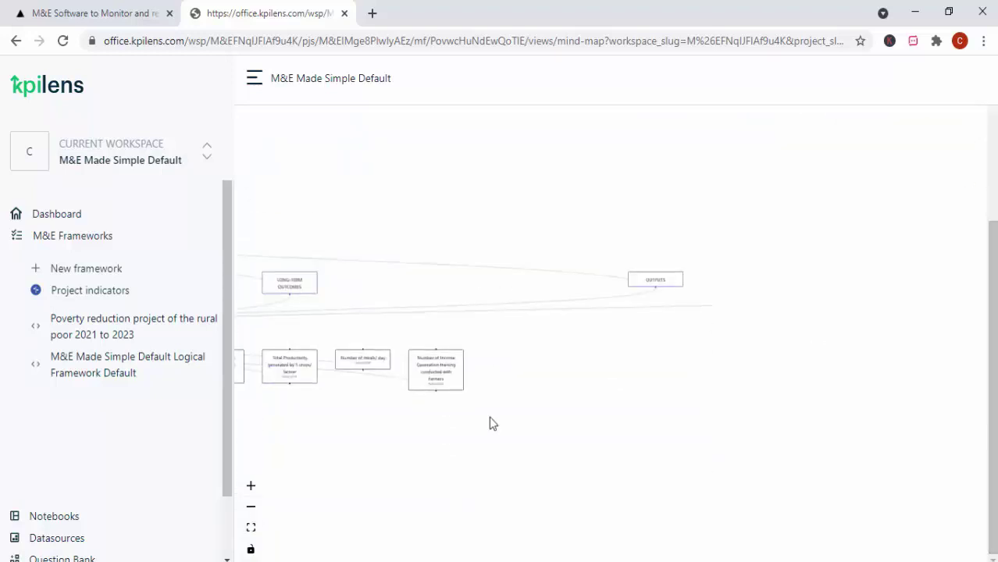
{"action": "left_click_drag", "start_coordinate": [346, 444], "coordinate": [616, 489]}
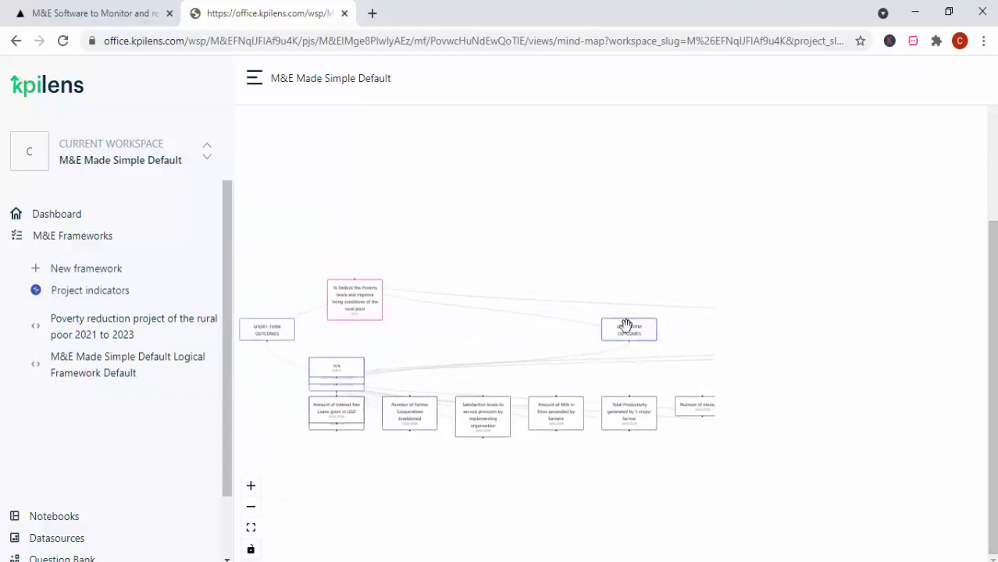
Step: Move the LONG-TERM OUTCOMES node left and zoom in on the mind map
{"action": "left_click_drag", "start_coordinate": [628, 328], "coordinate": [470, 313]}
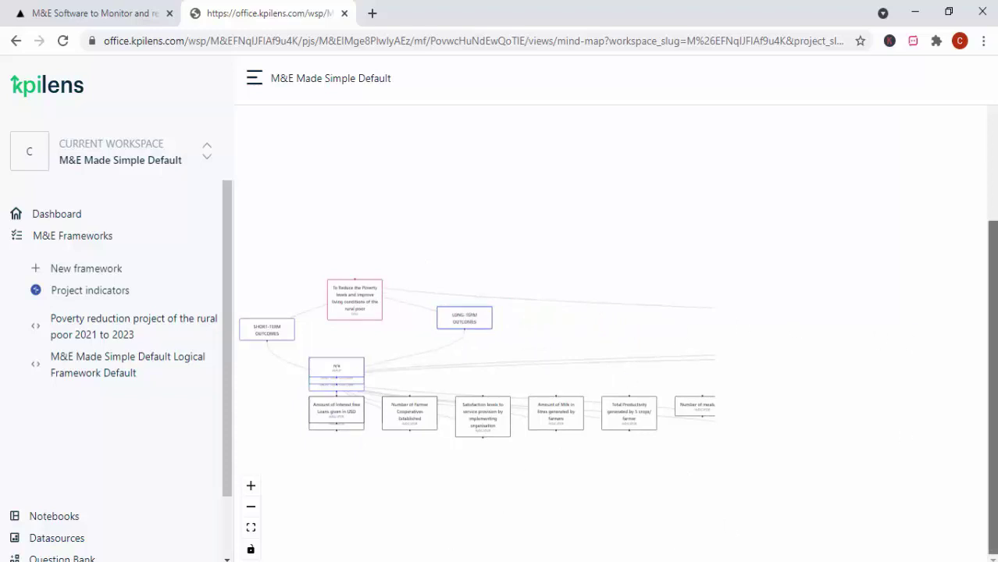
{"action": "scroll", "coordinate": [991, 357], "scroll_direction": "up", "scroll_amount": 1}
{"action": "scroll", "coordinate": [991, 356], "scroll_direction": "down", "scroll_amount": 1}
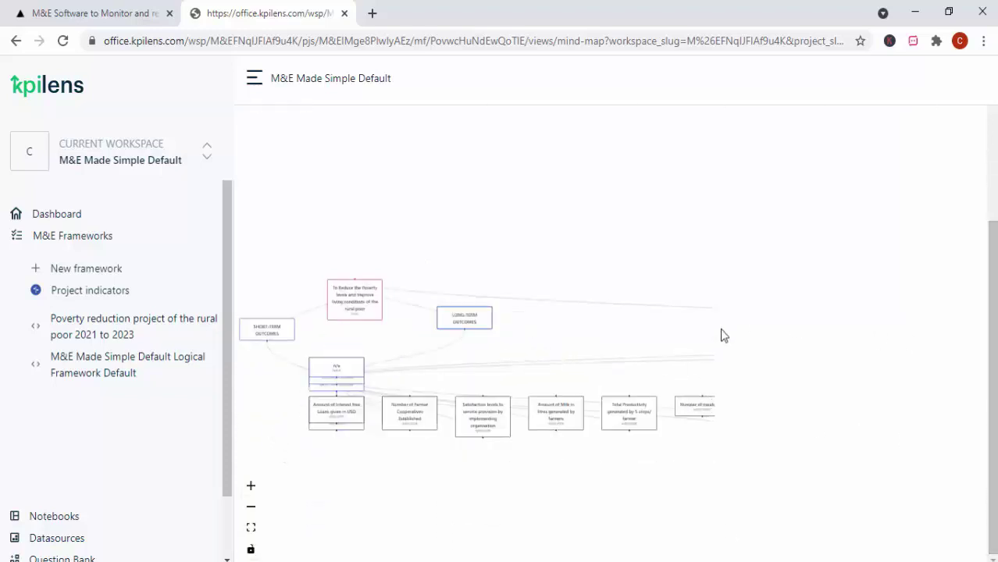
{"action": "left_click", "coordinate": [251, 485]}
{"action": "left_click", "coordinate": [251, 486]}
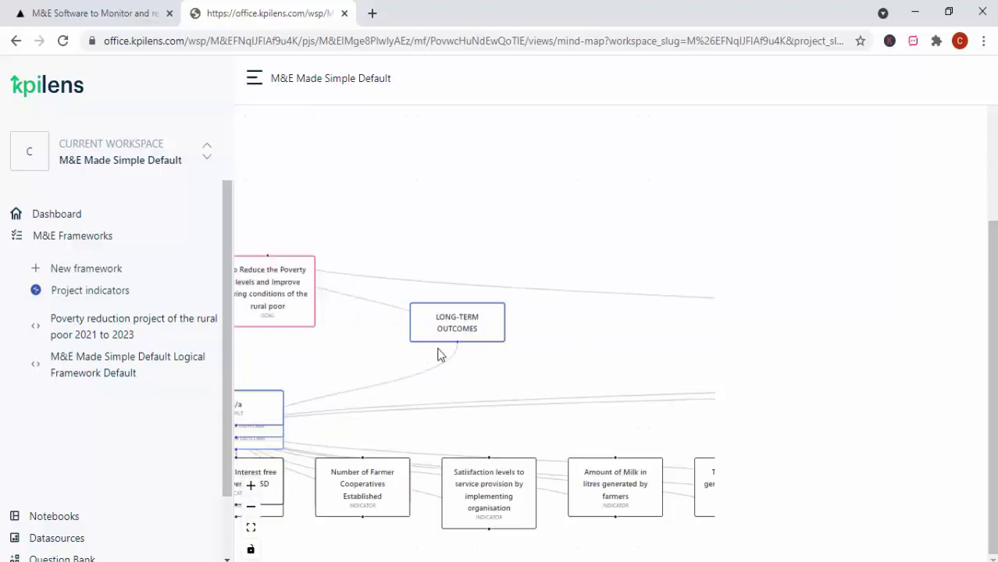
{"action": "left_click_drag", "start_coordinate": [438, 352], "coordinate": [604, 364]}
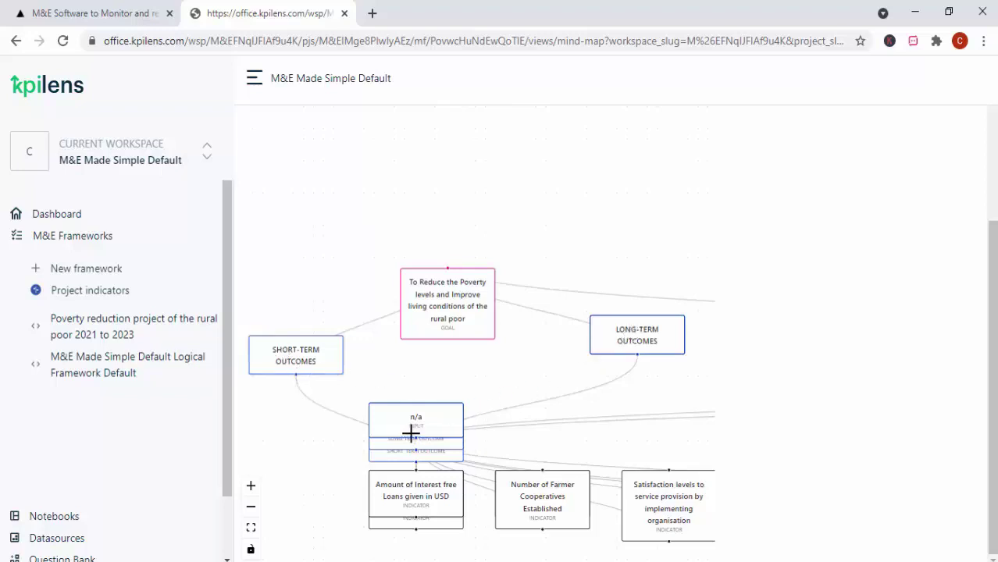
Step: Pull apart the stacked n/a, Outputs achieved, % of farmers, Interest free Loans and % of People living nodes
{"action": "left_click_drag", "start_coordinate": [404, 430], "coordinate": [269, 466]}
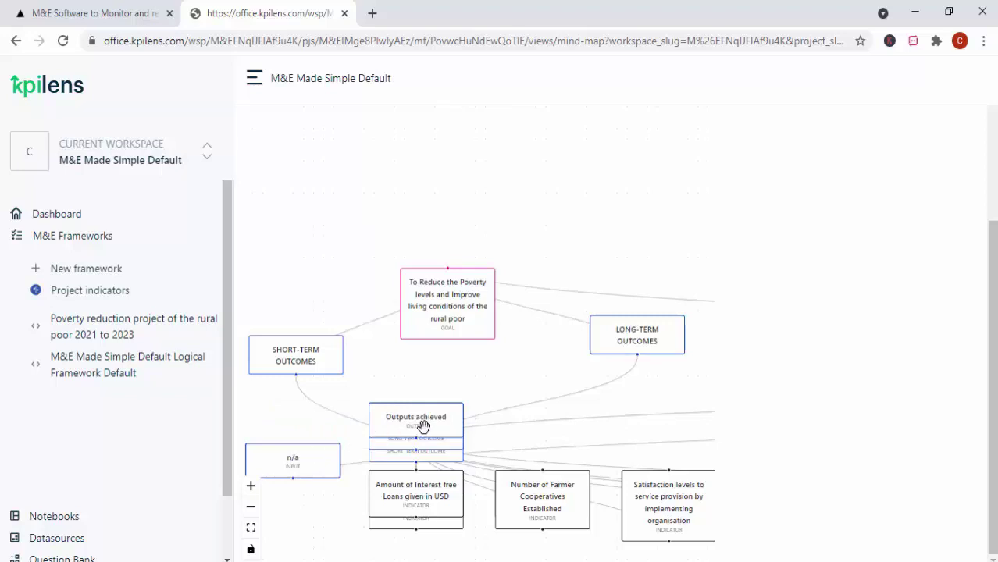
{"action": "left_click_drag", "start_coordinate": [423, 425], "coordinate": [517, 382]}
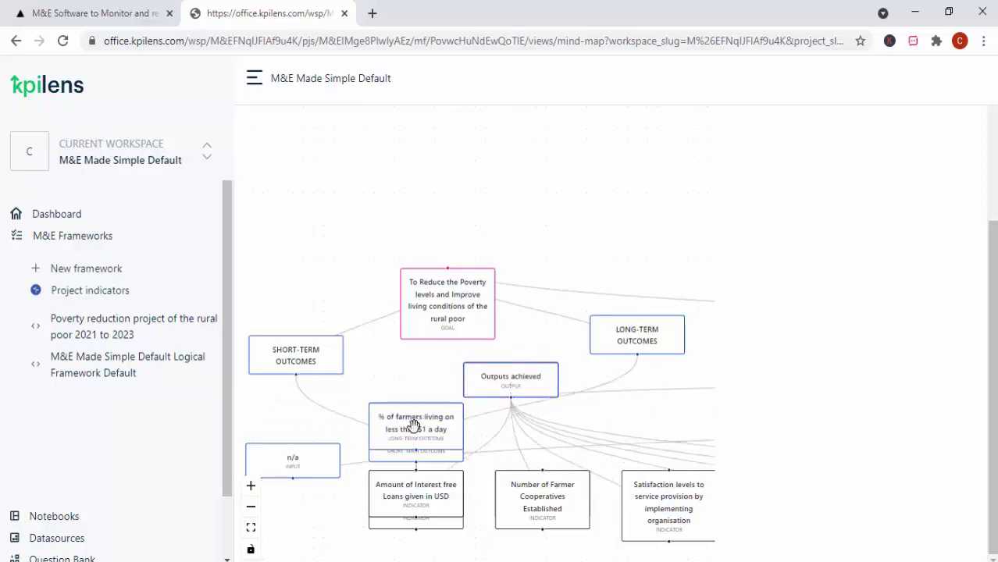
{"action": "left_click_drag", "start_coordinate": [413, 426], "coordinate": [394, 375]}
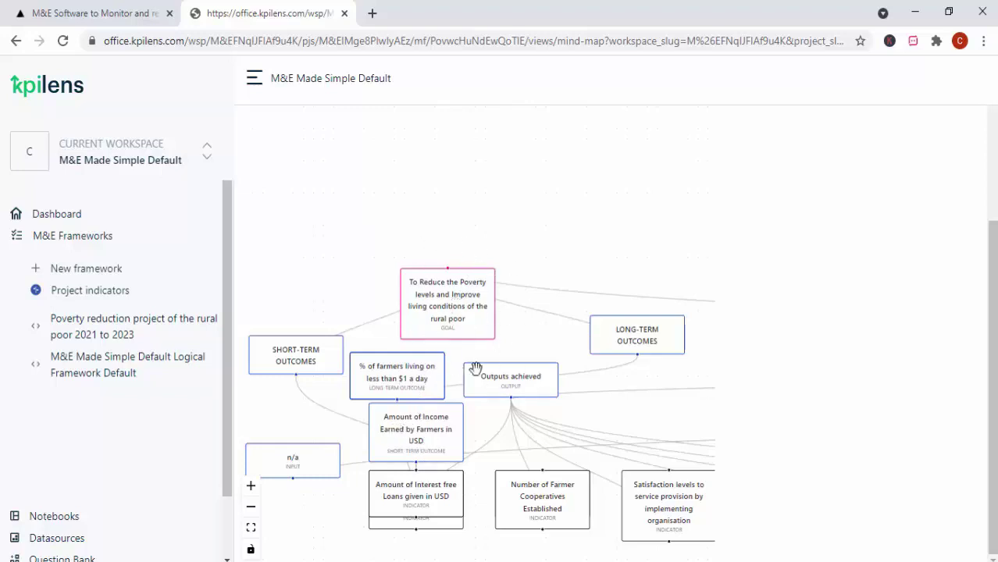
{"action": "left_click_drag", "start_coordinate": [415, 491], "coordinate": [519, 428]}
{"action": "left_click_drag", "start_coordinate": [454, 493], "coordinate": [633, 419]}
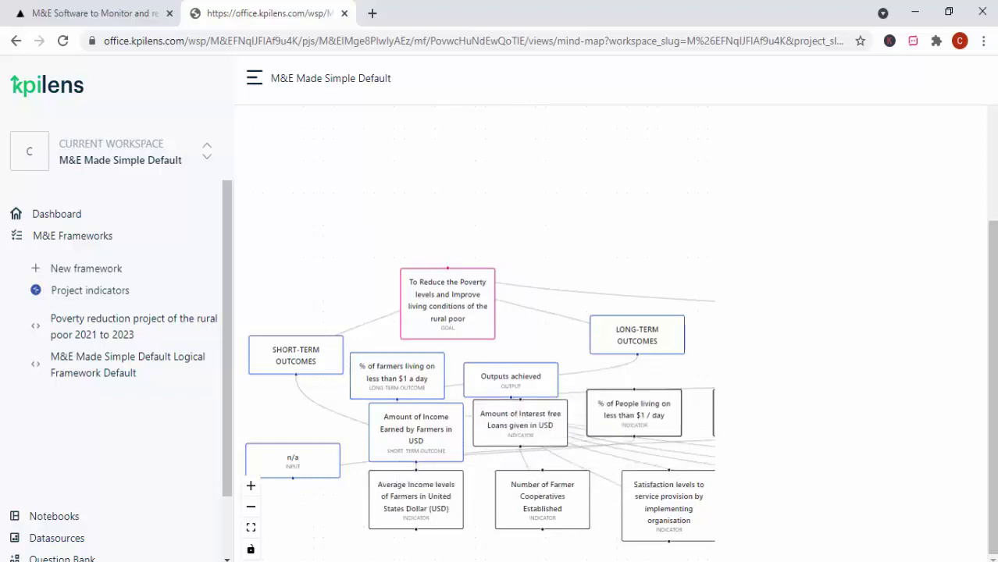
Step: Zoom out and back in to review the layout, nudging the Interest free Loans node into place
{"action": "left_click", "coordinate": [251, 507]}
{"action": "left_click", "coordinate": [251, 507]}
{"action": "left_click", "coordinate": [251, 507]}
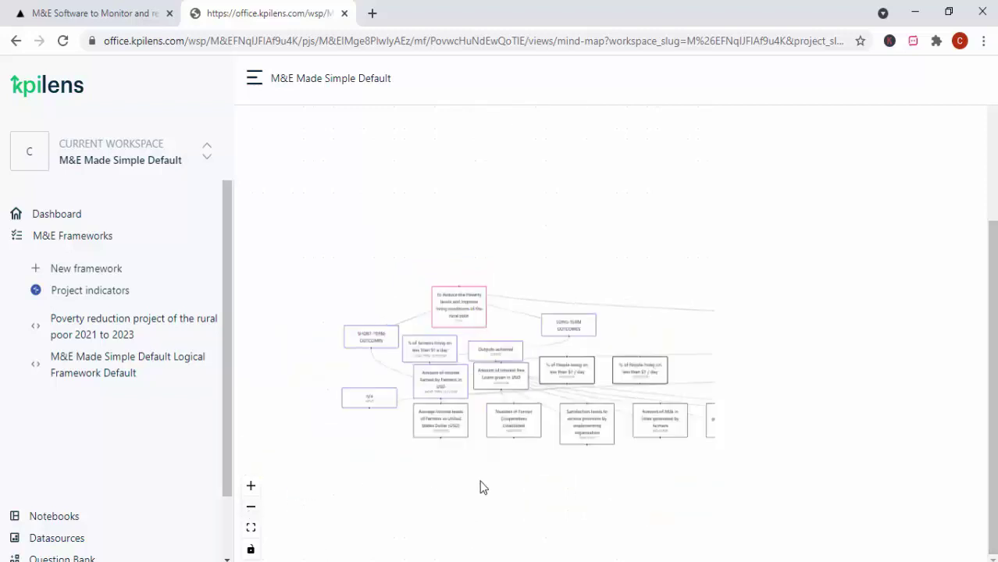
{"action": "left_click_drag", "start_coordinate": [566, 468], "coordinate": [470, 461]}
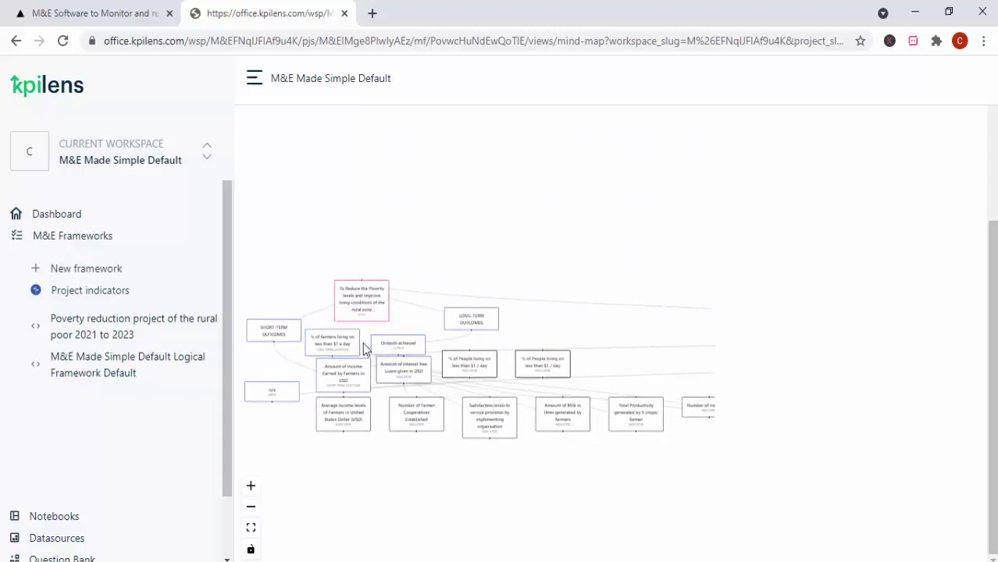
{"action": "left_click", "coordinate": [251, 486]}
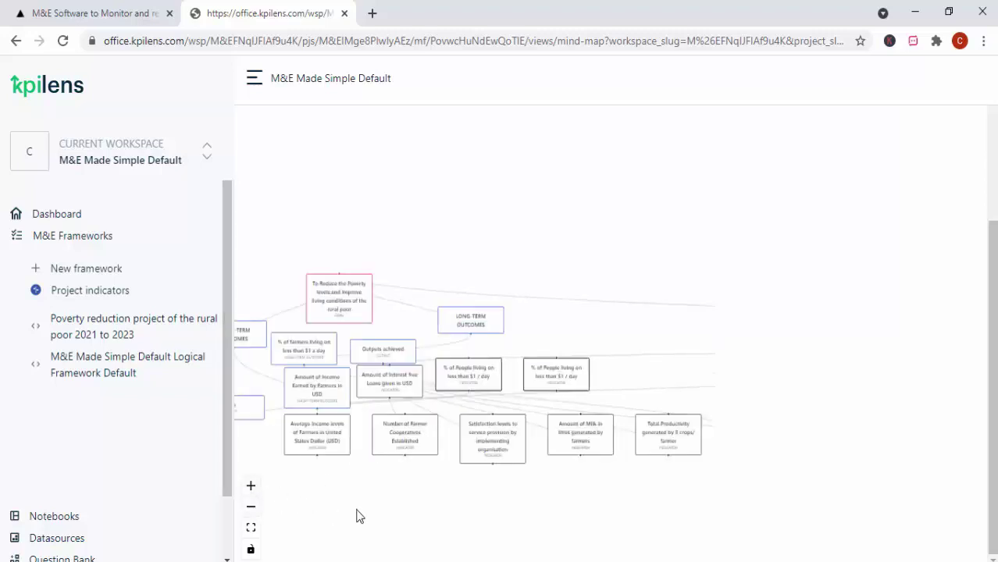
{"action": "left_click", "coordinate": [251, 487]}
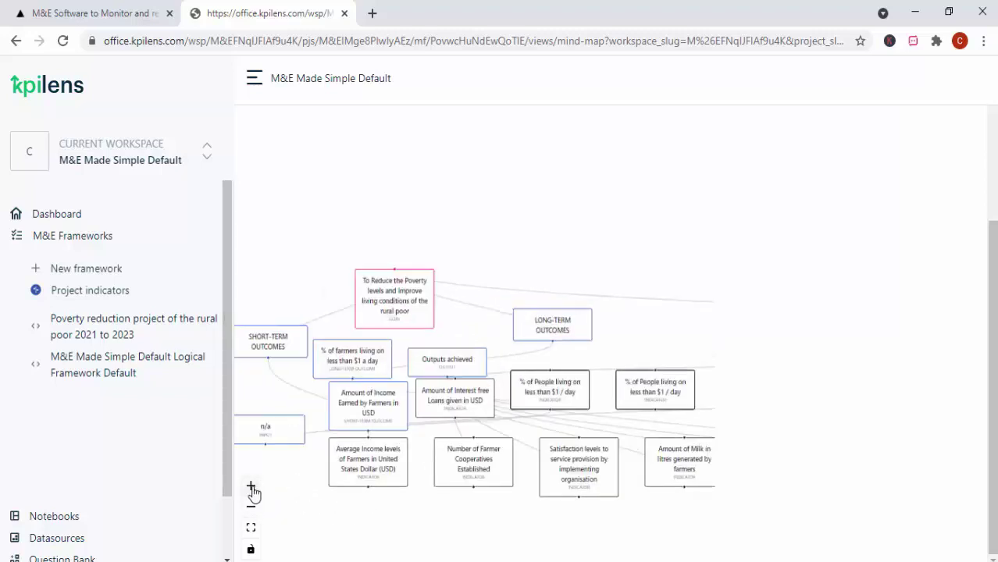
{"action": "mouse_move", "coordinate": [474, 411]}
{"action": "left_mouse_down"}
{"action": "mouse_move", "coordinate": [538, 417]}
{"action": "mouse_move", "coordinate": [485, 414]}
{"action": "left_mouse_up"}
{"action": "left_click_drag", "start_coordinate": [508, 282], "coordinate": [542, 286]}
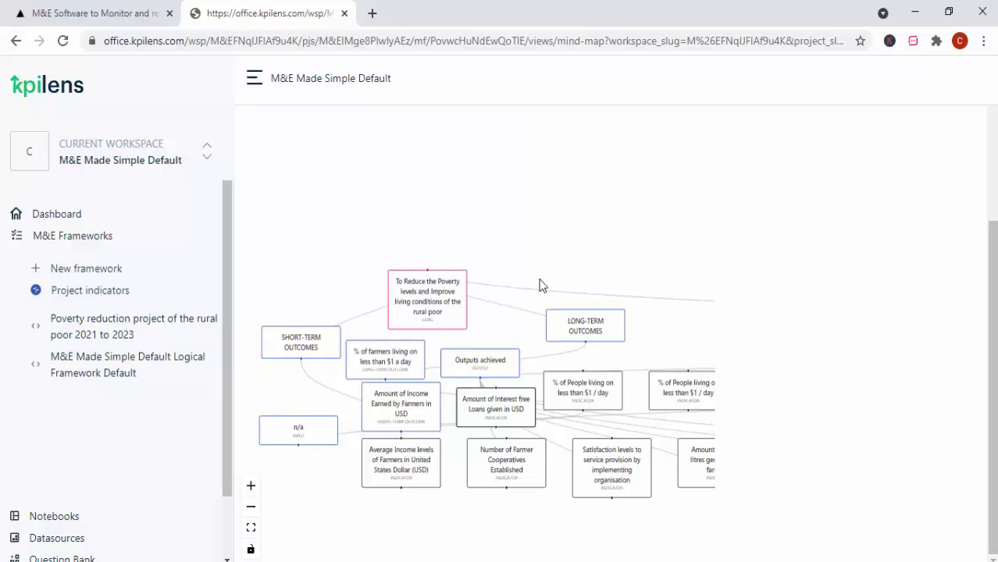
Step: Return from the mind map to the Workspace Manager listing the 'M&E Made Simple Default' workspace
{"action": "left_click", "coordinate": [49, 88]}
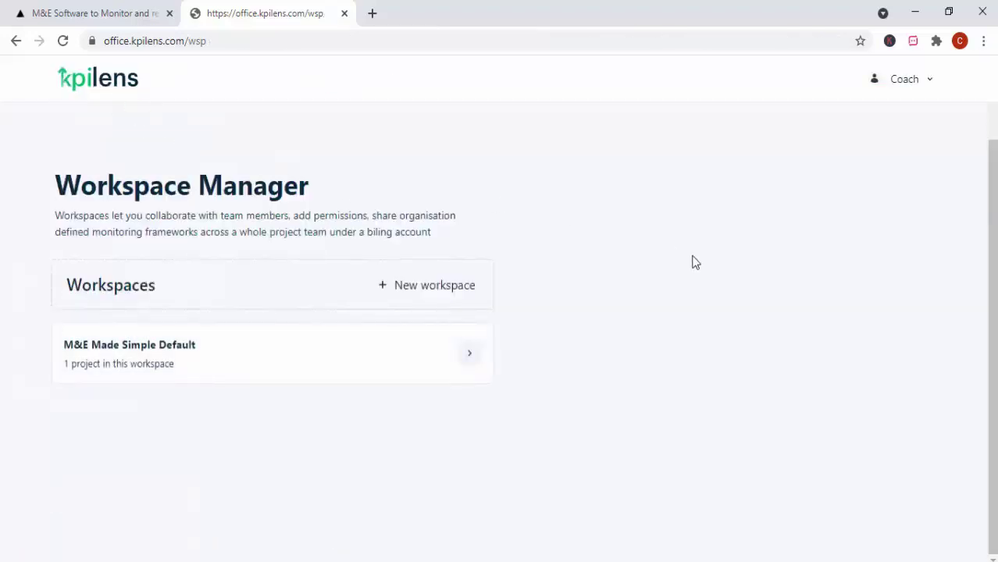